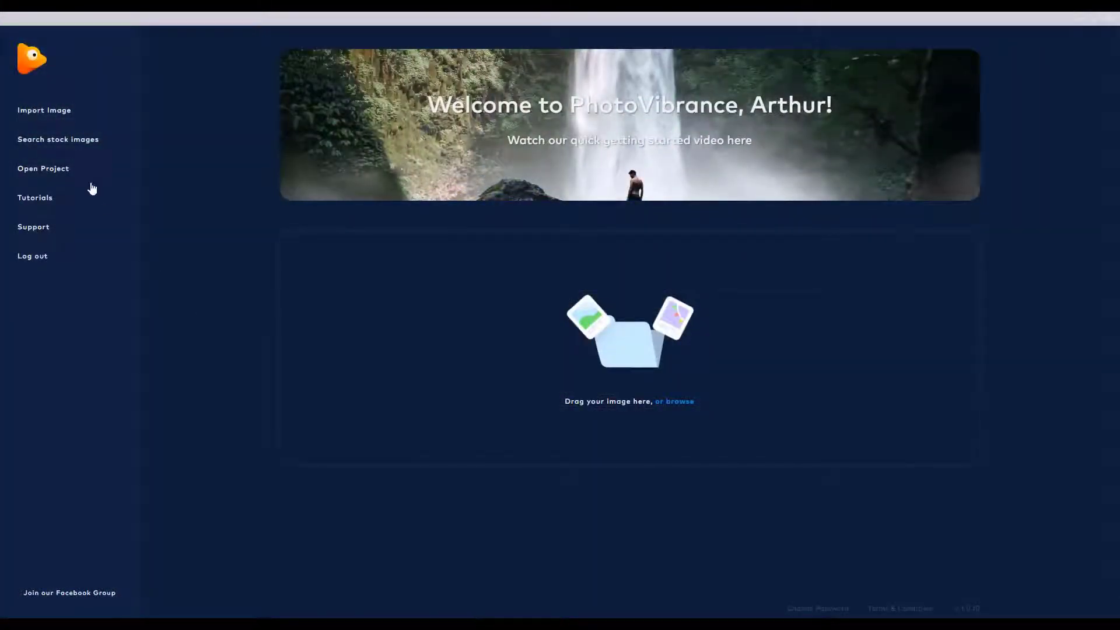
# Step: Search the stock images for "HOUSE" and use the dusk photo of the blue-roofed house with two garage doors
pyautogui.click(84, 143)
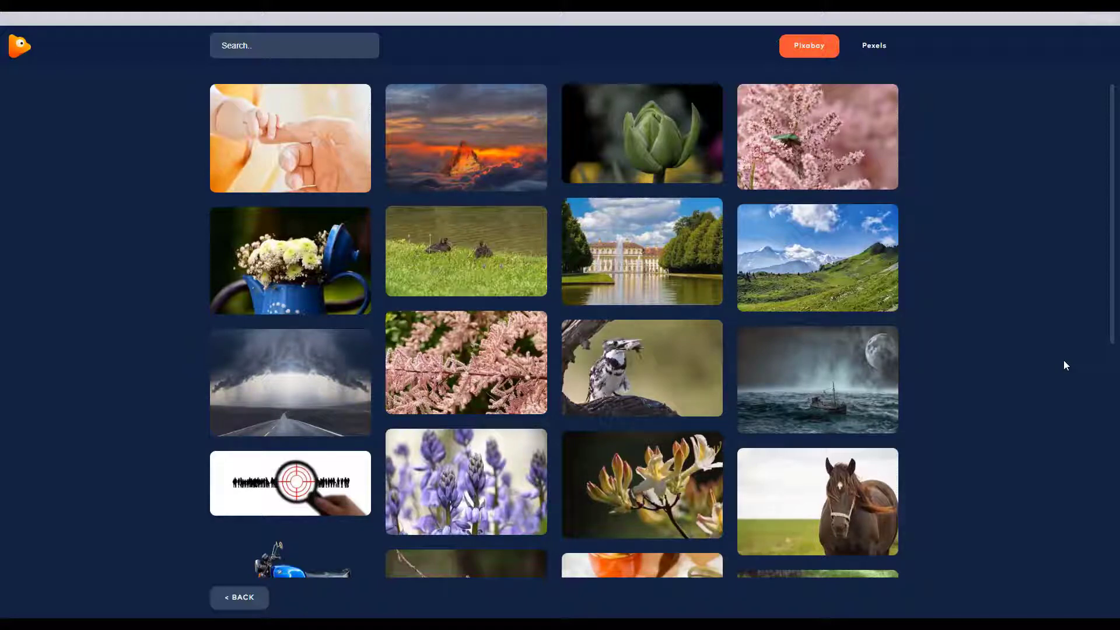
pyautogui.click(275, 51)
pyautogui.write('HOUSE')
pyautogui.press('Return')
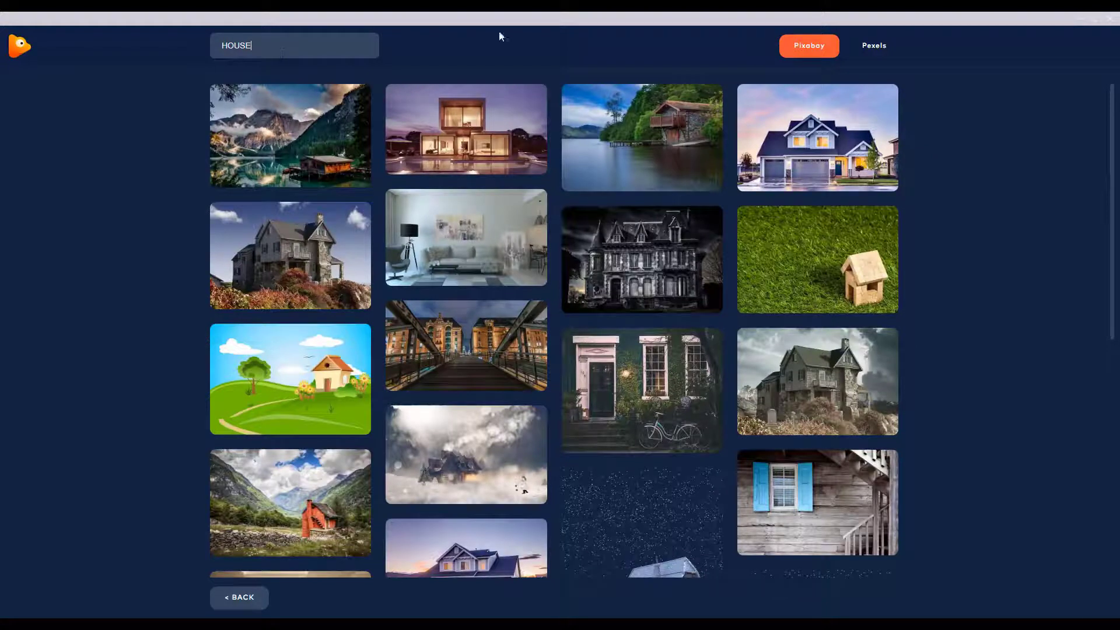
pyautogui.moveTo(833, 158)
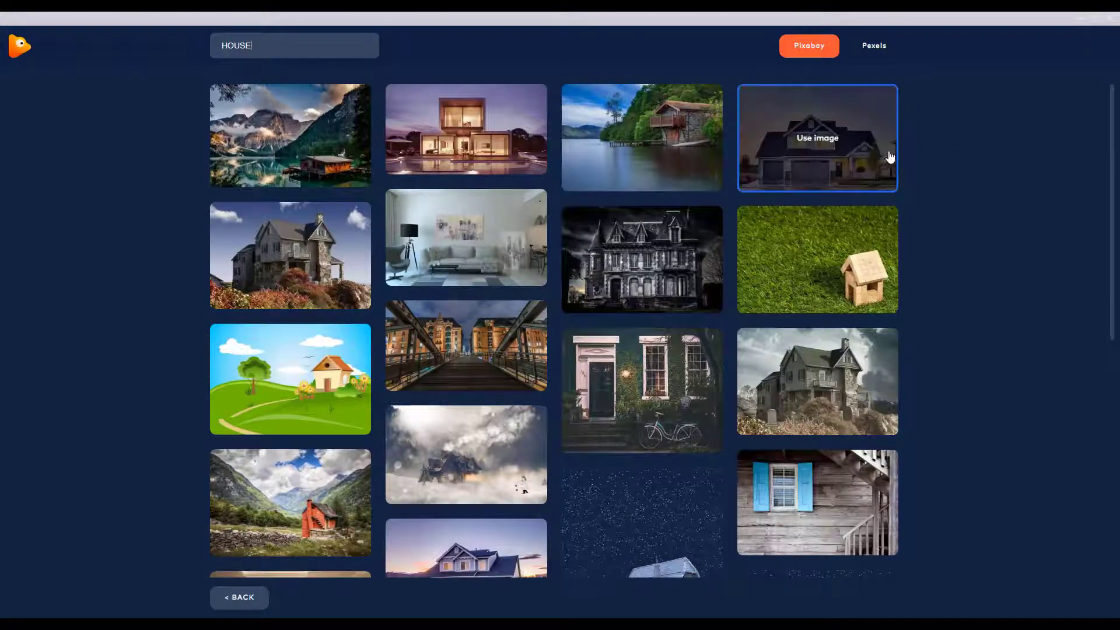
pyautogui.click(871, 137)
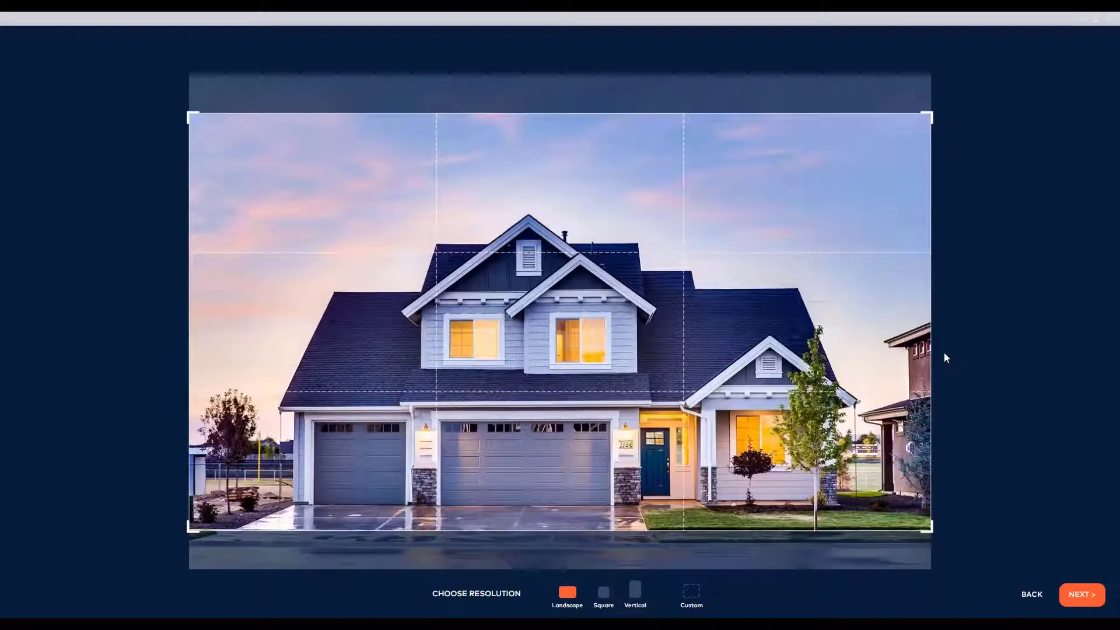
# Step: Preview the Square and Vertical crops, settle on the Landscape resolution for the house photo, and continue to the editor
pyautogui.click(603, 592)
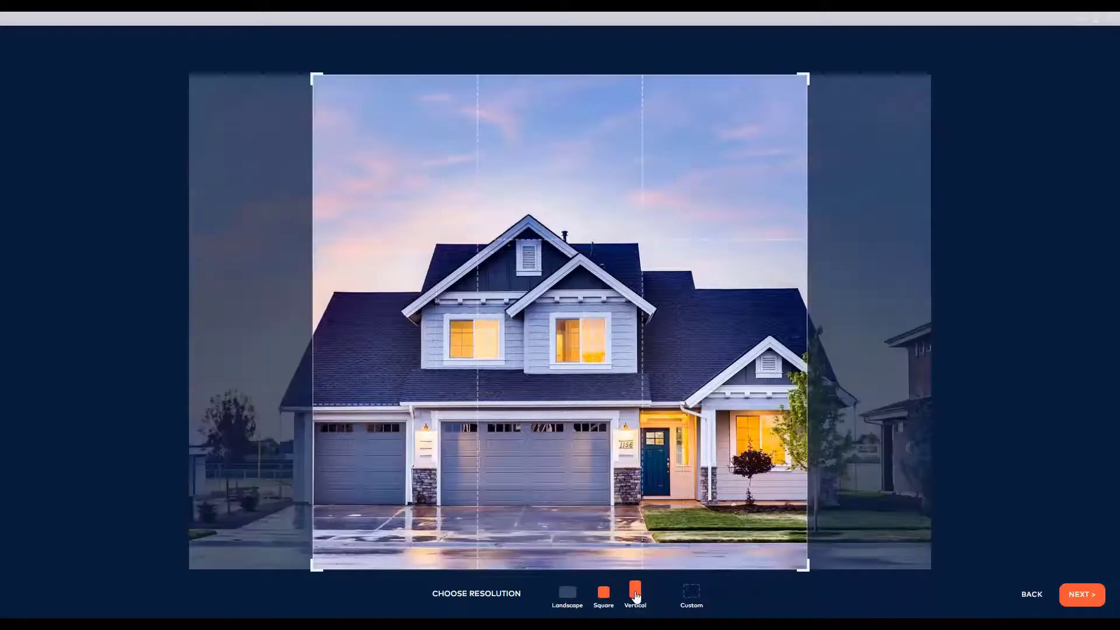
pyautogui.click(635, 592)
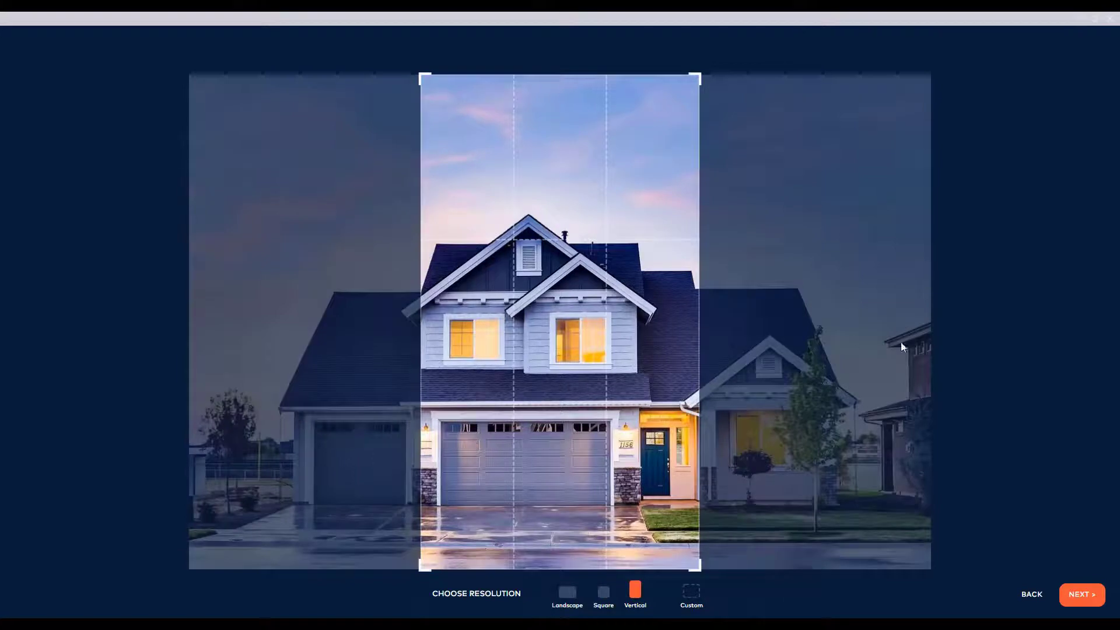
pyautogui.click(567, 594)
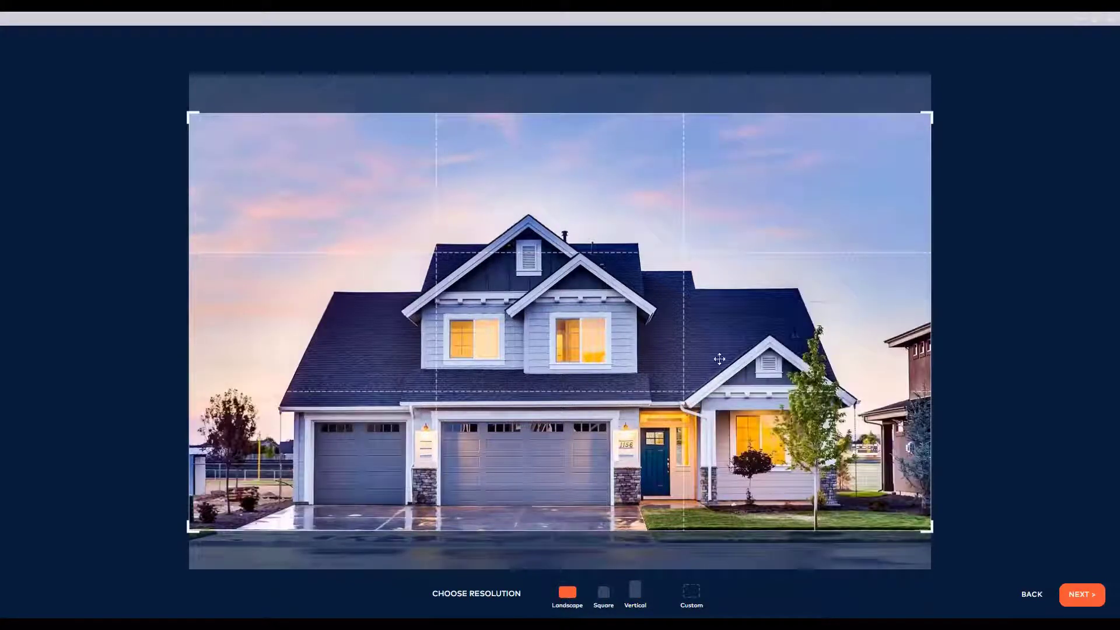
pyautogui.click(1084, 601)
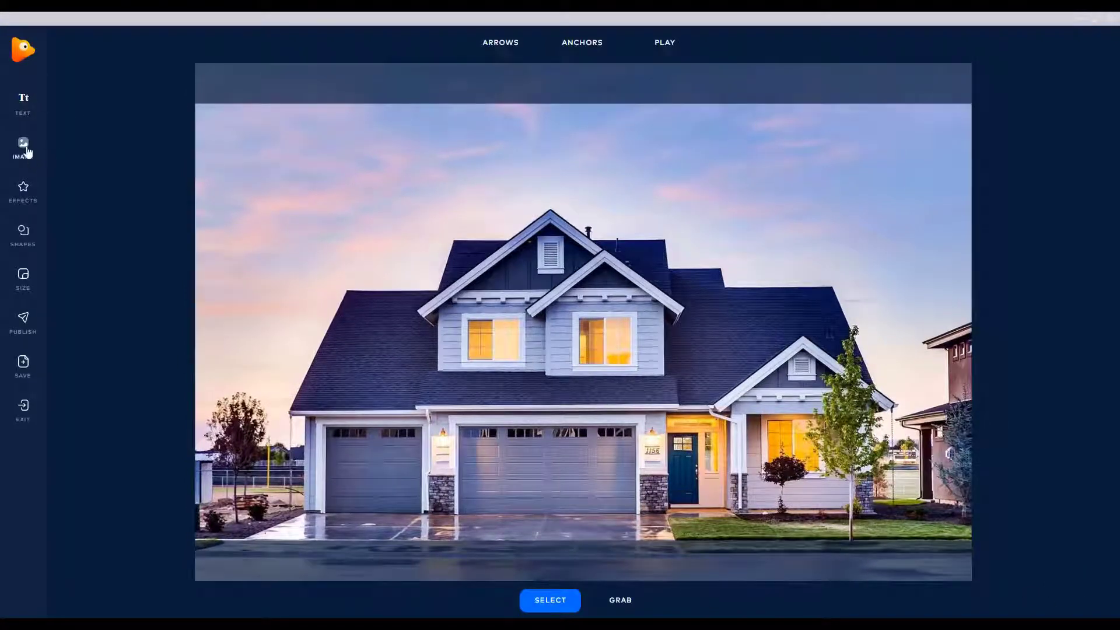
# Step: Add the animated sky with orange clouds on teal from the Skies effects over the house photo
pyautogui.click(23, 191)
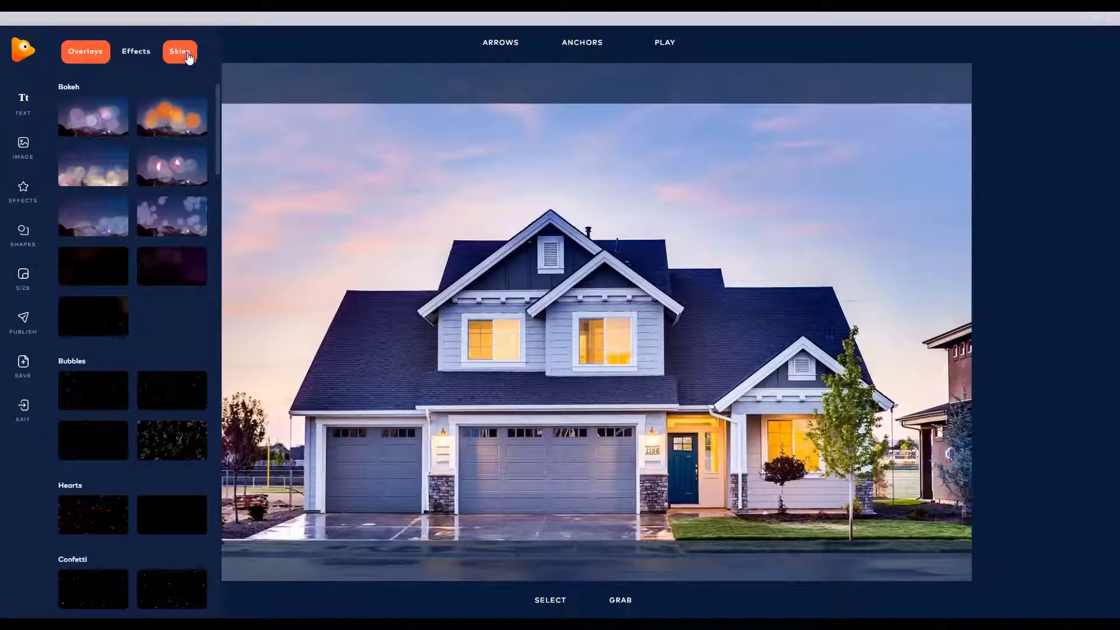
pyautogui.click(185, 54)
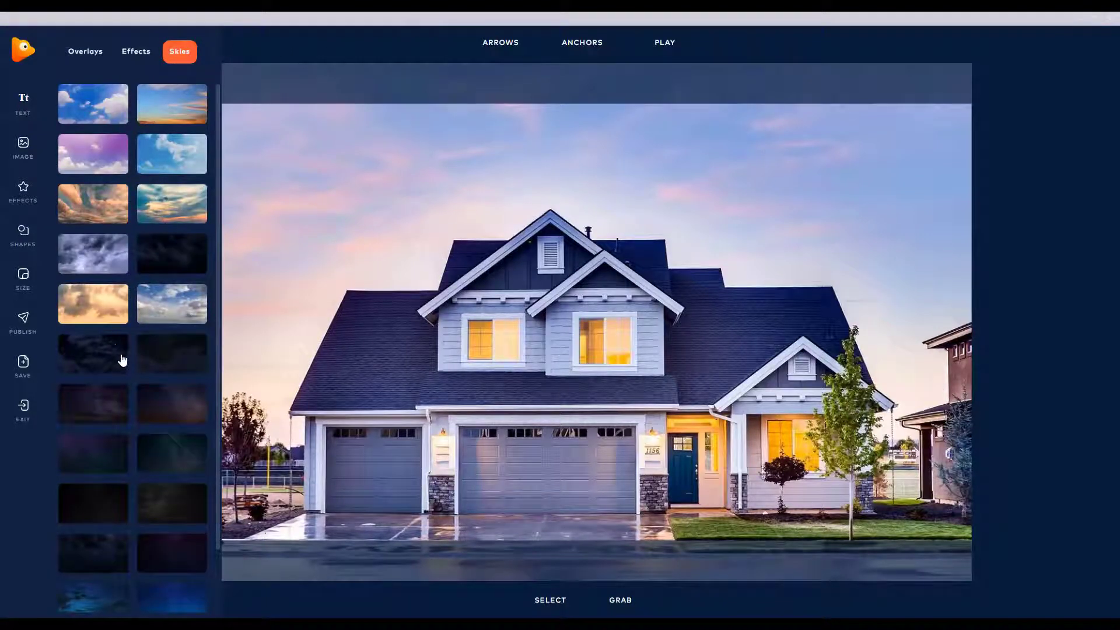
pyautogui.scroll(-2, 140, 404)
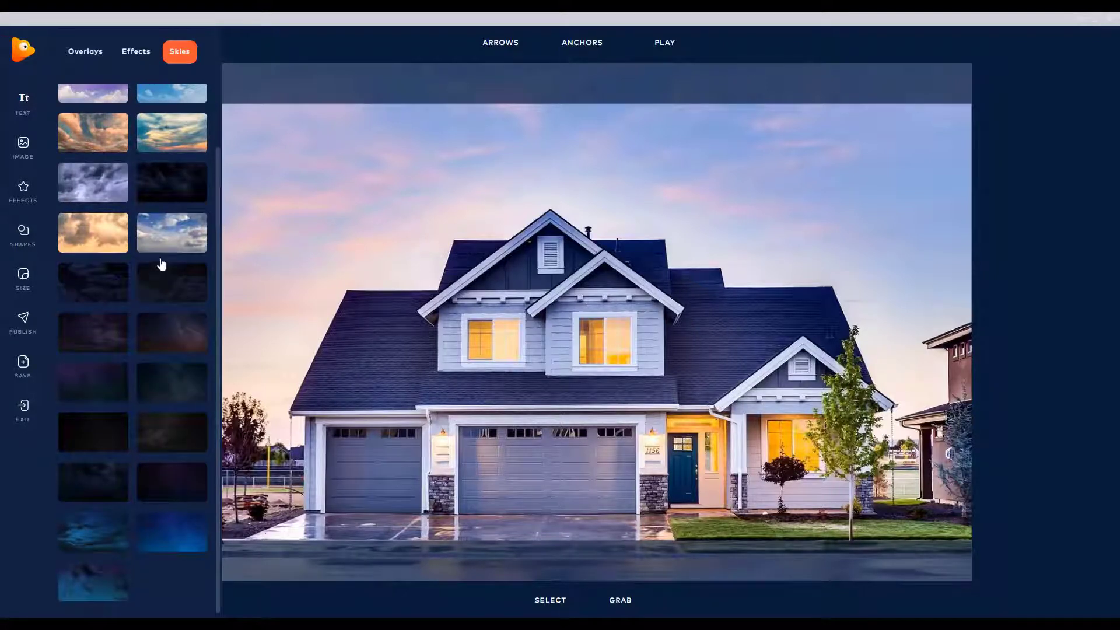
pyautogui.scroll(2, 134, 282)
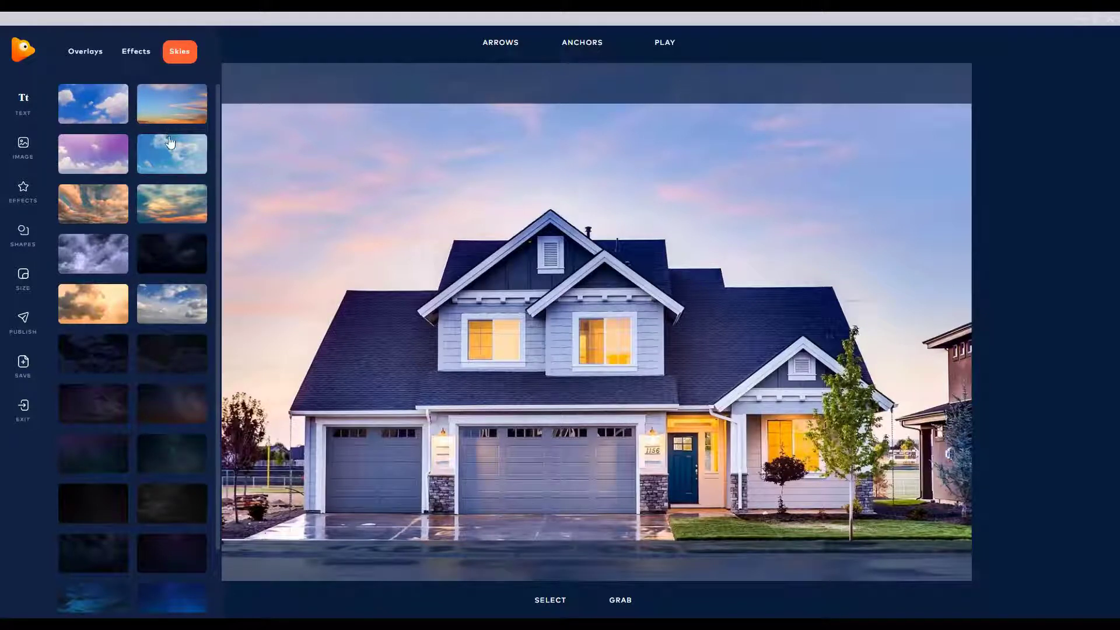
pyautogui.click(104, 208)
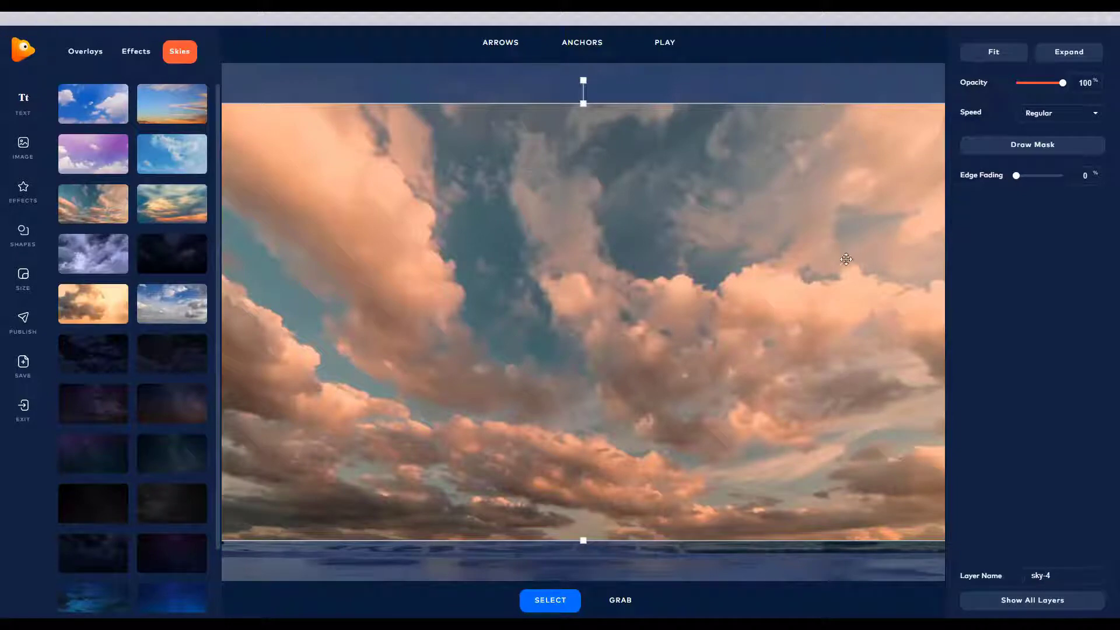
# Step: Start a mask on the sky layer and paint over the upper sky, enlarging the pencil for the broader areas
pyautogui.click(1053, 153)
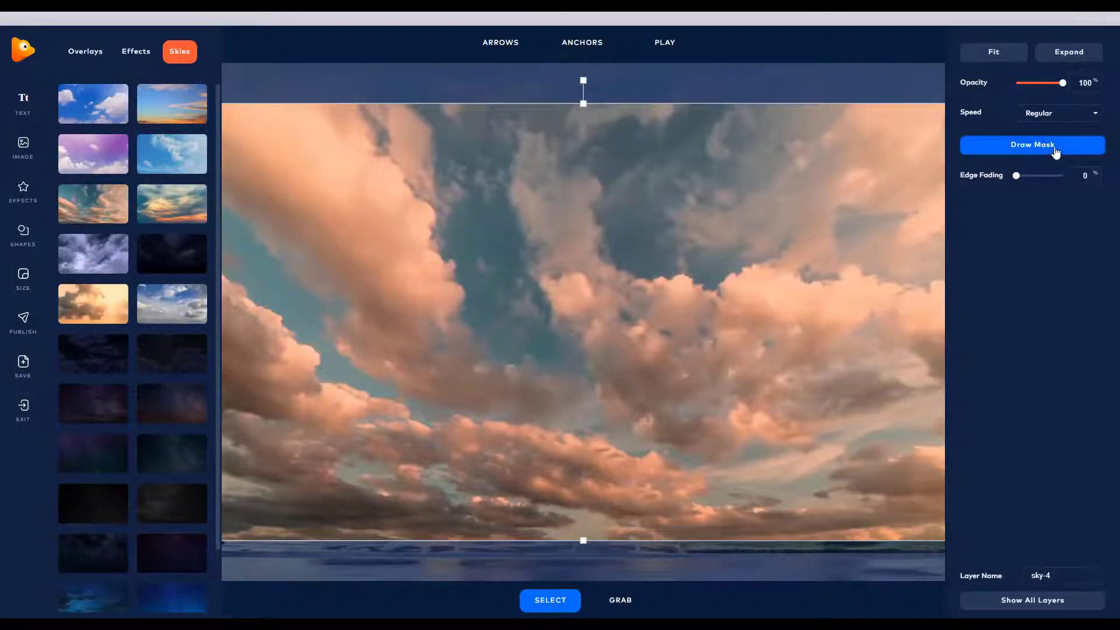
pyautogui.click(1056, 152)
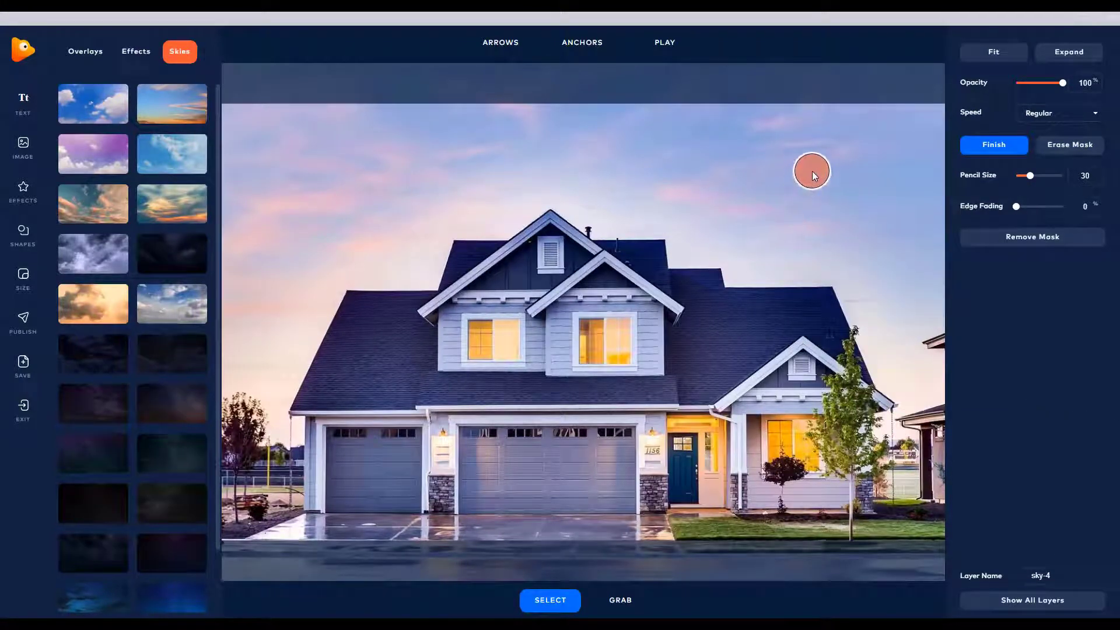
pyautogui.moveTo(813, 172)
pyautogui.mouseDown()
pyautogui.moveTo(183, 121)
pyautogui.moveTo(280, 103)
pyautogui.moveTo(451, 101)
pyautogui.moveTo(913, 122)
pyautogui.moveTo(763, 109)
pyautogui.moveTo(236, 135)
pyautogui.moveTo(259, 139)
pyautogui.moveTo(239, 161)
pyautogui.moveTo(241, 188)
pyautogui.moveTo(721, 174)
pyautogui.moveTo(649, 132)
pyautogui.moveTo(560, 124)
pyautogui.moveTo(765, 149)
pyautogui.mouseUp()
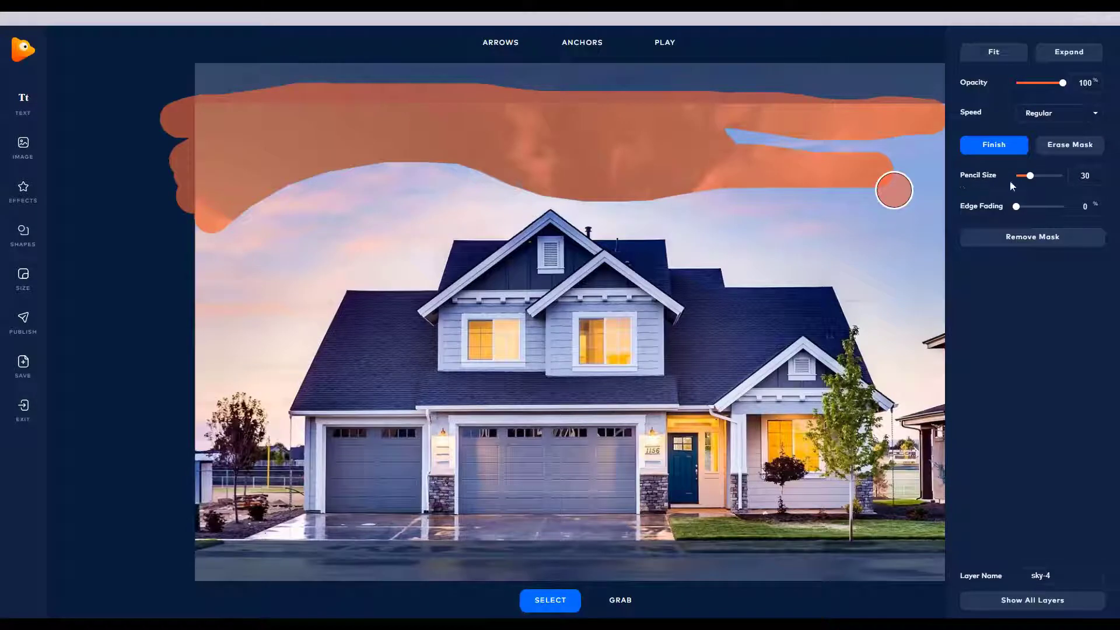
pyautogui.moveTo(1030, 175); pyautogui.dragTo(1057, 175)
pyautogui.moveTo(897, 149)
pyautogui.mouseDown()
pyautogui.moveTo(929, 202)
pyautogui.moveTo(886, 213)
pyautogui.moveTo(897, 213)
pyautogui.moveTo(907, 204)
pyautogui.moveTo(864, 174)
pyautogui.moveTo(562, 141)
pyautogui.moveTo(492, 161)
pyautogui.moveTo(406, 194)
pyautogui.moveTo(364, 228)
pyautogui.moveTo(333, 321)
pyautogui.moveTo(355, 288)
pyautogui.moveTo(353, 335)
pyautogui.moveTo(402, 236)
pyautogui.moveTo(471, 216)
pyautogui.moveTo(500, 180)
pyautogui.moveTo(582, 157)
pyautogui.moveTo(667, 163)
pyautogui.moveTo(785, 217)
pyautogui.moveTo(887, 233)
pyautogui.moveTo(900, 269)
pyautogui.moveTo(939, 226)
pyautogui.mouseUp()
# Step: Set the pencil size to 24 and extend the sky mask down toward the roof and neighbouring house on the right side
pyautogui.scroll(-2, 904, 201)
pyautogui.moveTo(1065, 178); pyautogui.dragTo(1027, 176)
pyautogui.moveTo(911, 317)
pyautogui.mouseDown()
pyautogui.moveTo(903, 348)
pyautogui.moveTo(884, 307)
pyautogui.moveTo(914, 364)
pyautogui.moveTo(927, 338)
pyautogui.moveTo(912, 325)
pyautogui.moveTo(937, 297)
pyautogui.moveTo(826, 303)
pyautogui.moveTo(808, 280)
pyautogui.mouseUp()
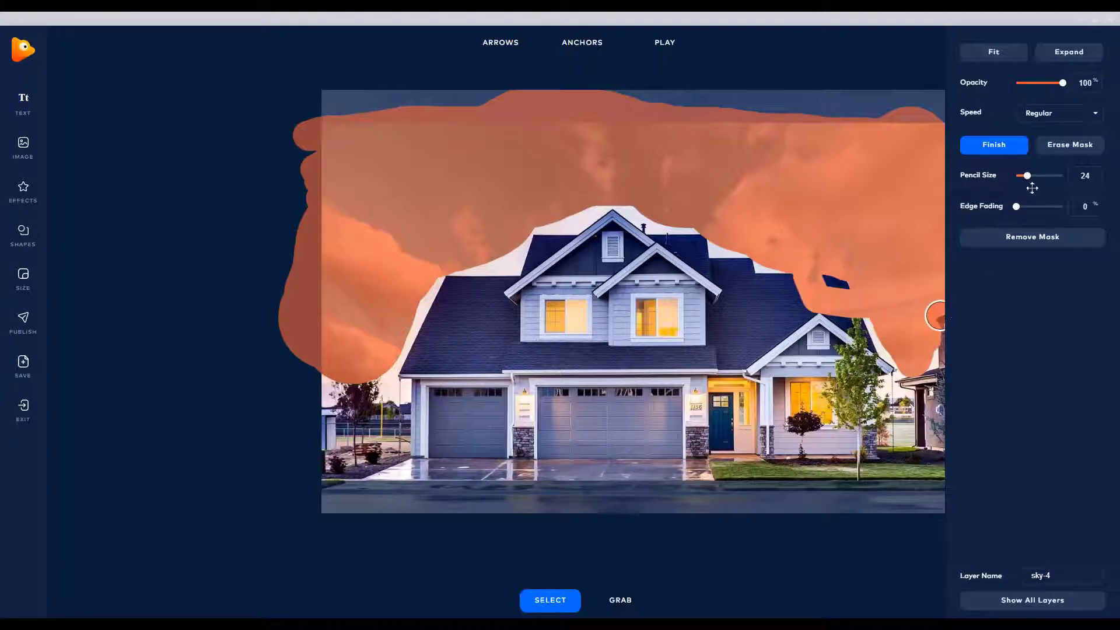
# Step: Erase the mask that spills over the right part of the house roof above the small gable
pyautogui.click(1089, 147)
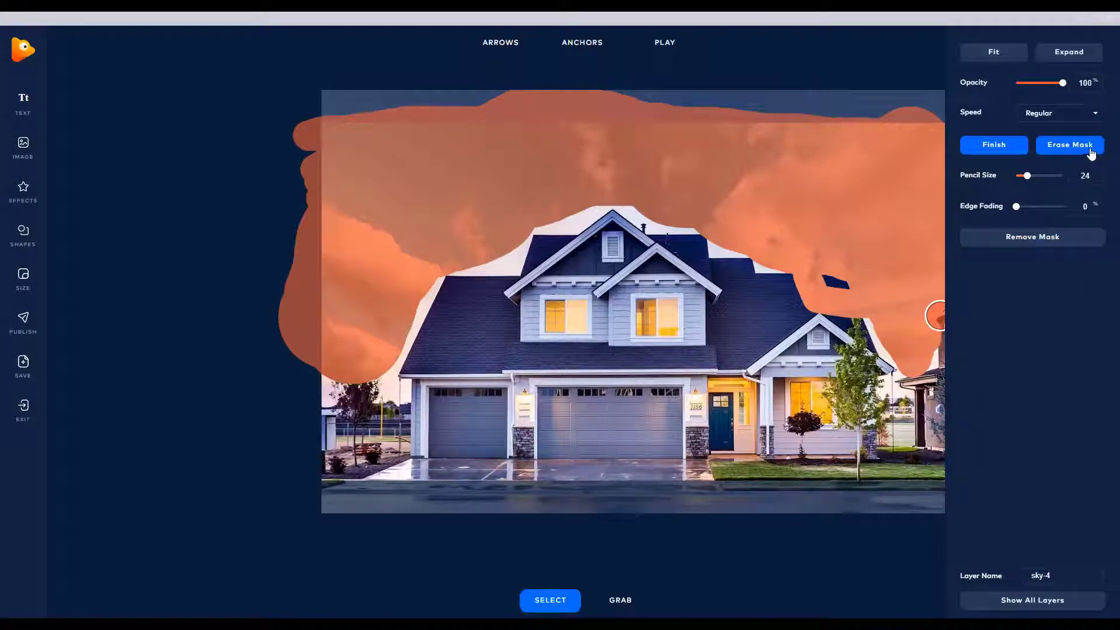
pyautogui.click(1089, 150)
pyautogui.moveTo(806, 307)
pyautogui.mouseDown()
pyautogui.moveTo(827, 292)
pyautogui.moveTo(792, 290)
pyautogui.moveTo(835, 287)
pyautogui.moveTo(854, 334)
pyautogui.moveTo(806, 308)
pyautogui.mouseUp()
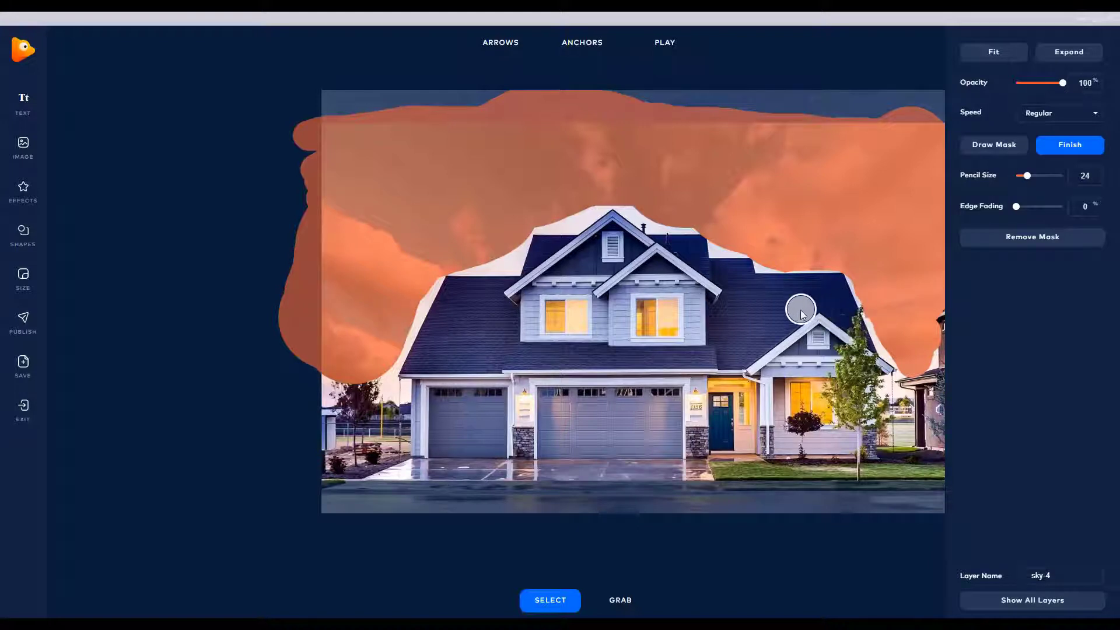
# Step: Resume drawing the mask and fill the unmasked sky above the small left tree and along the house's roofline
pyautogui.click(991, 147)
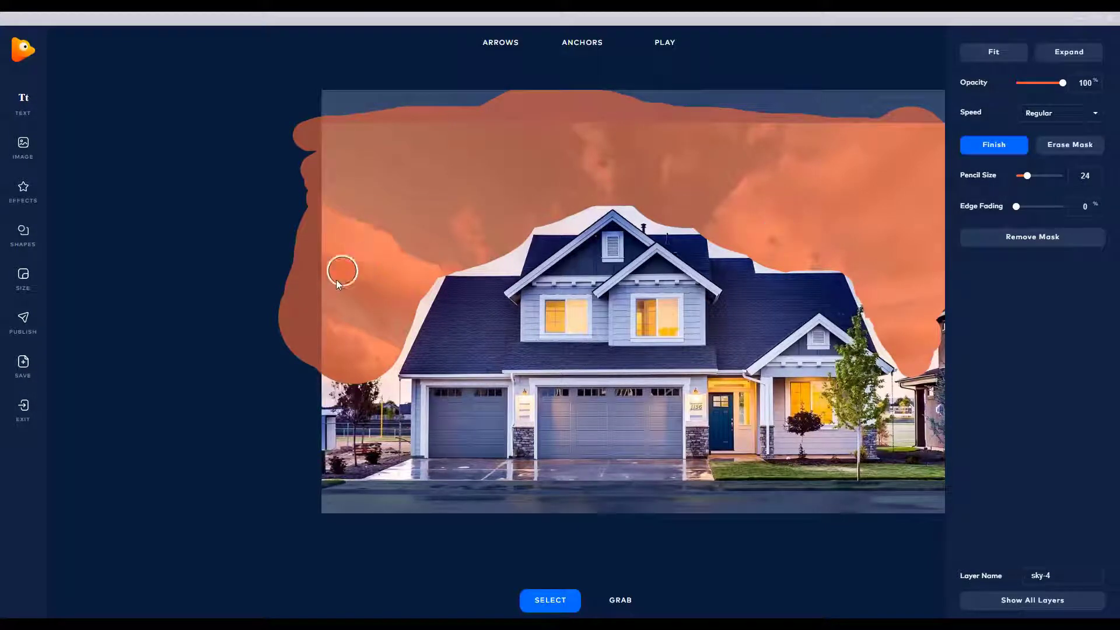
pyautogui.moveTo(307, 387)
pyautogui.mouseDown()
pyautogui.moveTo(334, 377)
pyautogui.moveTo(386, 392)
pyautogui.moveTo(378, 372)
pyautogui.moveTo(429, 274)
pyautogui.moveTo(490, 265)
pyautogui.mouseUp()
pyautogui.moveTo(505, 270)
pyautogui.mouseDown()
pyautogui.moveTo(521, 231)
pyautogui.moveTo(571, 225)
pyautogui.moveTo(624, 197)
pyautogui.moveTo(782, 267)
pyautogui.moveTo(867, 275)
pyautogui.moveTo(919, 316)
pyautogui.moveTo(860, 270)
pyautogui.moveTo(904, 290)
pyautogui.mouseUp()
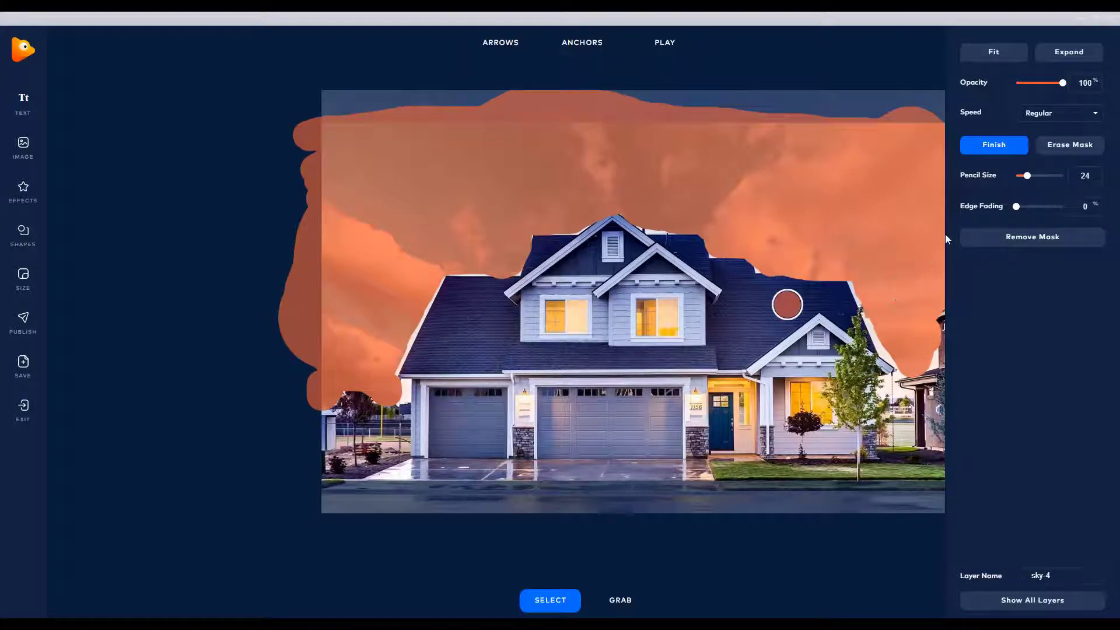
# Step: Set the pencil size to 9 and paint the mask closely along the left roof slope and ridge
pyautogui.scroll(2, 372, 344)
pyautogui.scroll(3, 372, 344)
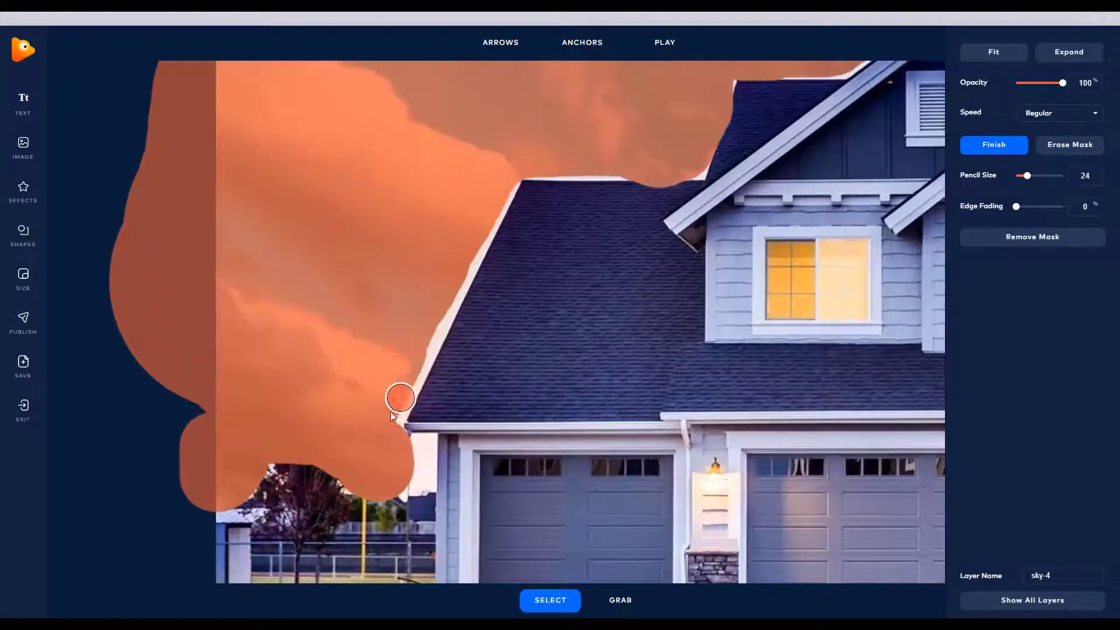
pyautogui.click(1040, 149)
pyautogui.moveTo(1027, 176); pyautogui.dragTo(1018, 175)
pyautogui.moveTo(445, 316); pyautogui.dragTo(432, 340)
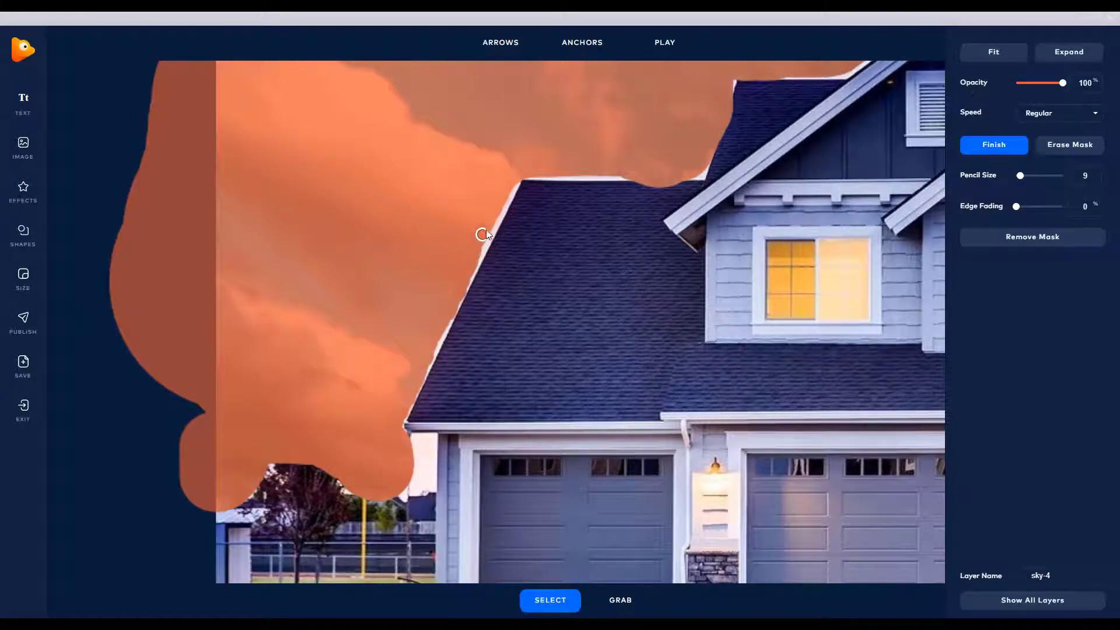
pyautogui.moveTo(550, 175); pyautogui.dragTo(567, 170)
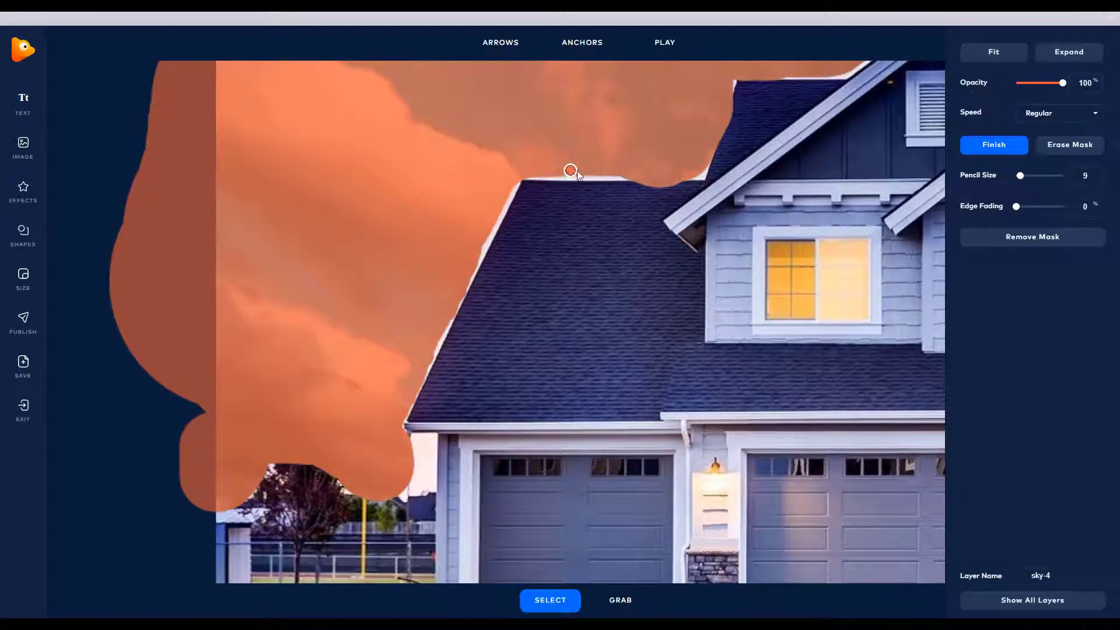
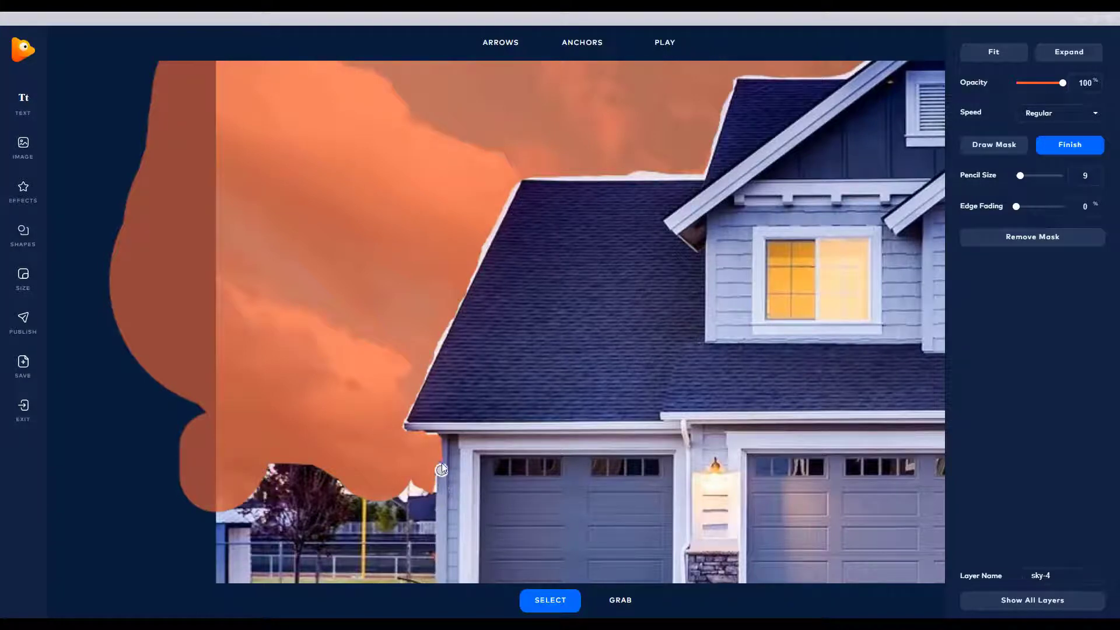
# Step: Erase the mask from the left garage wall beneath the eave and from the crown of the small dark tree
pyautogui.click(442, 442)
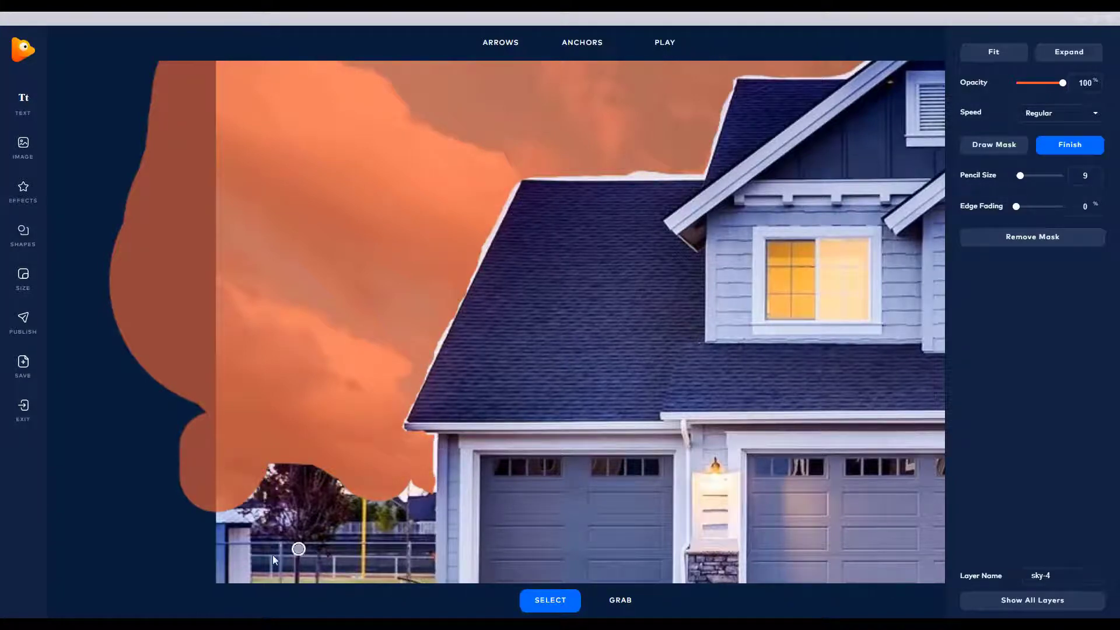
pyautogui.moveTo(272, 555)
pyautogui.mouseDown()
pyautogui.moveTo(251, 509)
pyautogui.moveTo(268, 473)
pyautogui.moveTo(310, 472)
pyautogui.moveTo(335, 444)
pyautogui.moveTo(285, 457)
pyautogui.moveTo(286, 418)
pyautogui.moveTo(293, 435)
pyautogui.moveTo(256, 477)
pyautogui.moveTo(250, 526)
pyautogui.moveTo(273, 415)
pyautogui.moveTo(308, 493)
pyautogui.moveTo(322, 432)
pyautogui.moveTo(311, 419)
pyautogui.mouseUp()
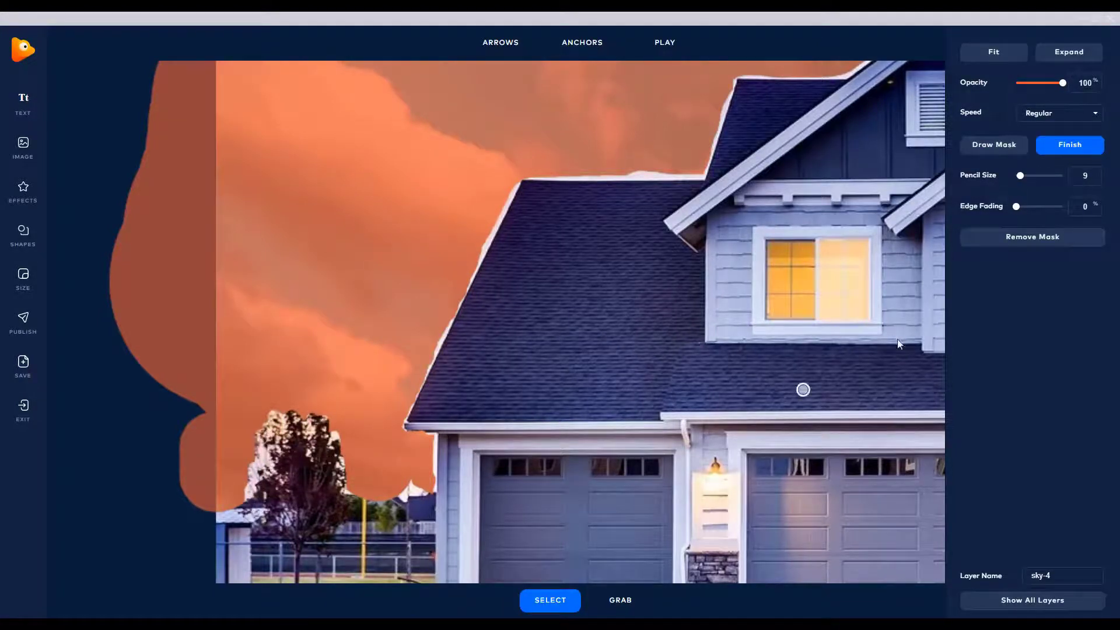
# Step: Paint the sky mask over the uncovered strip along the photo's right edge, down to the neighbouring house's roof
pyautogui.scroll(-3, 927, 318)
pyautogui.click(620, 600)
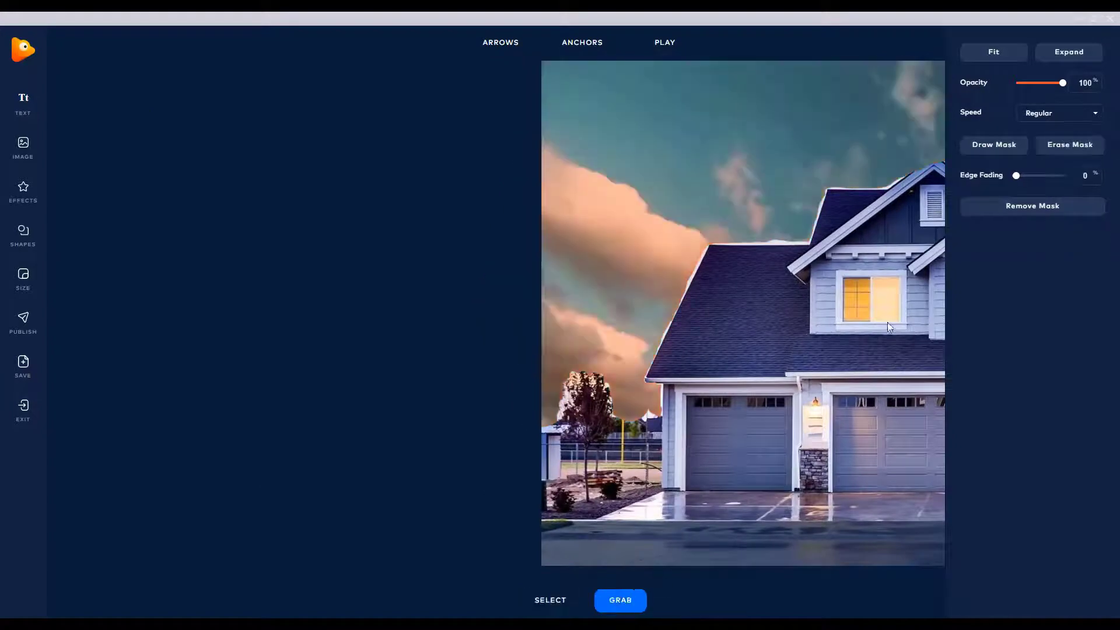
pyautogui.moveTo(887, 322); pyautogui.dragTo(432, 302)
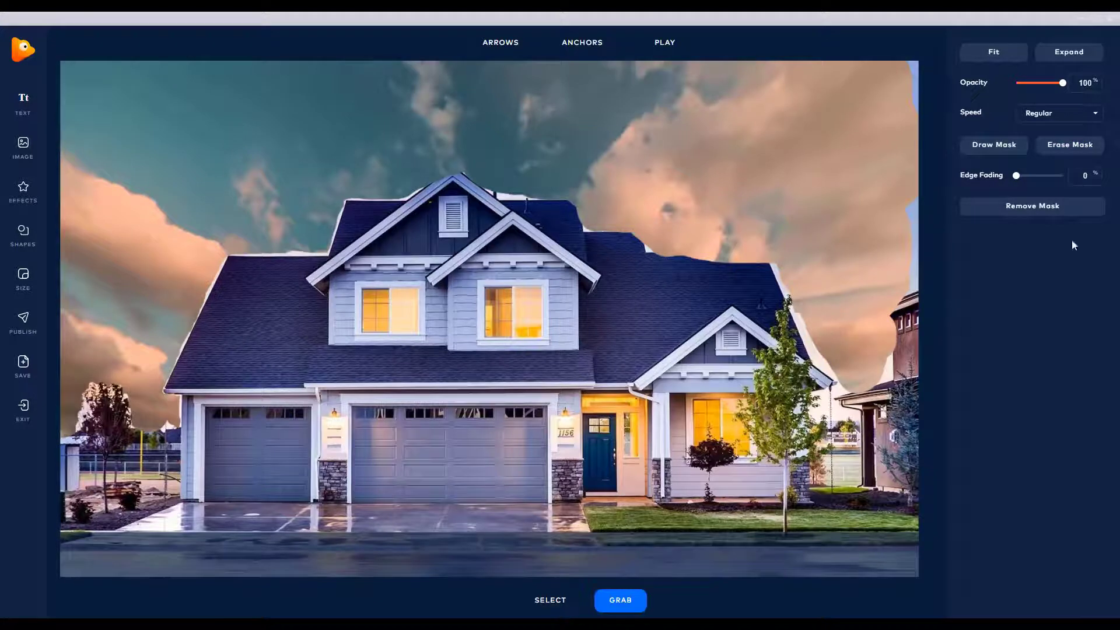
pyautogui.click(994, 145)
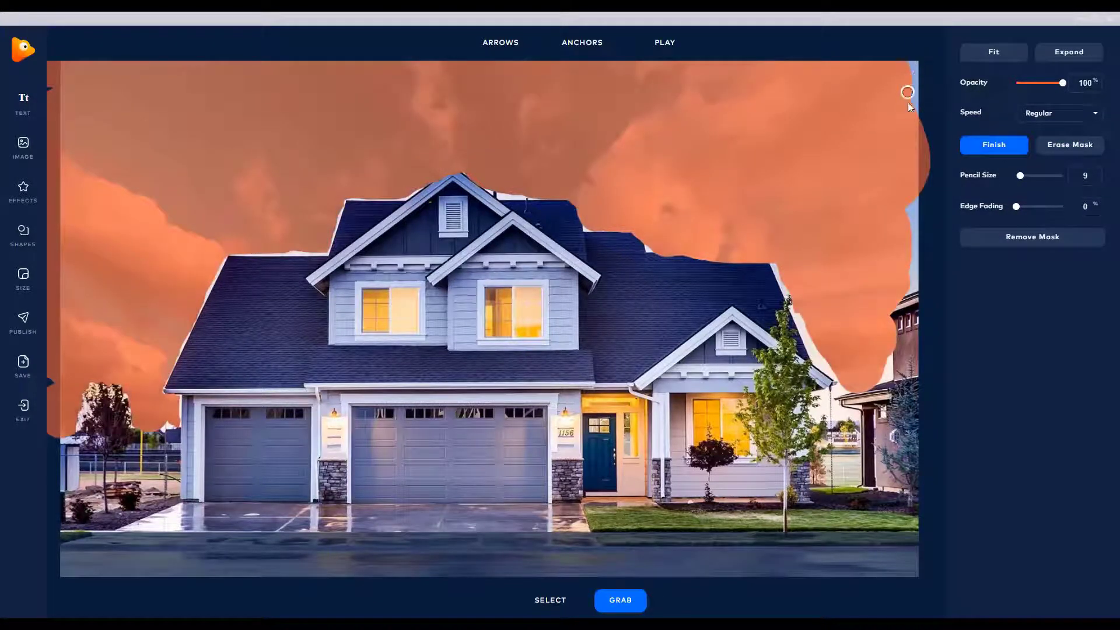
pyautogui.click(982, 150)
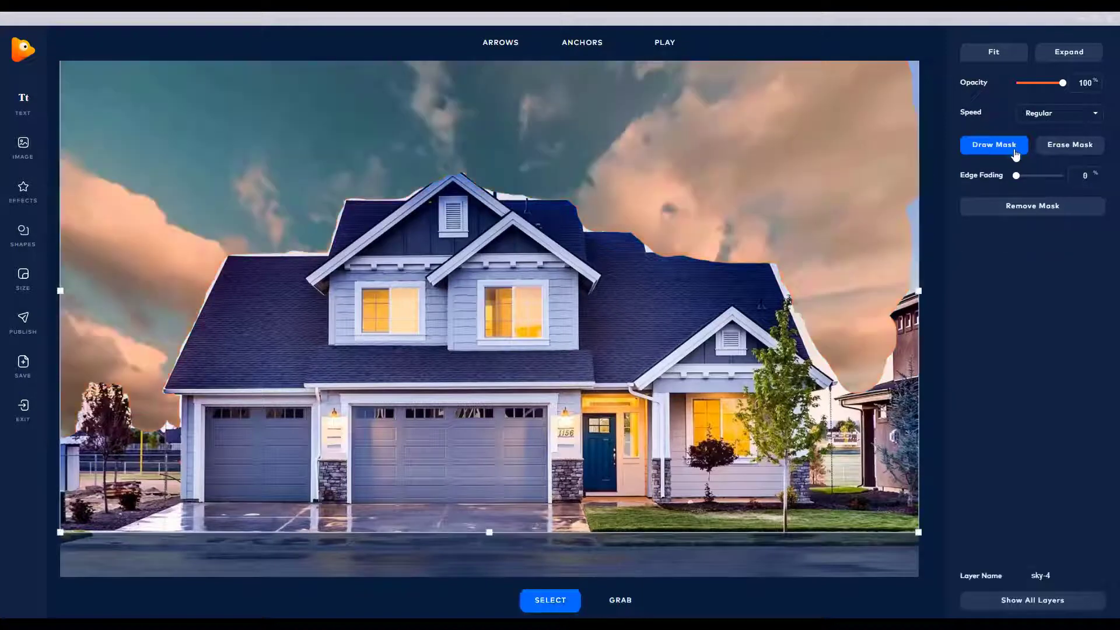
pyautogui.click(992, 153)
pyautogui.moveTo(911, 105); pyautogui.dragTo(918, 109)
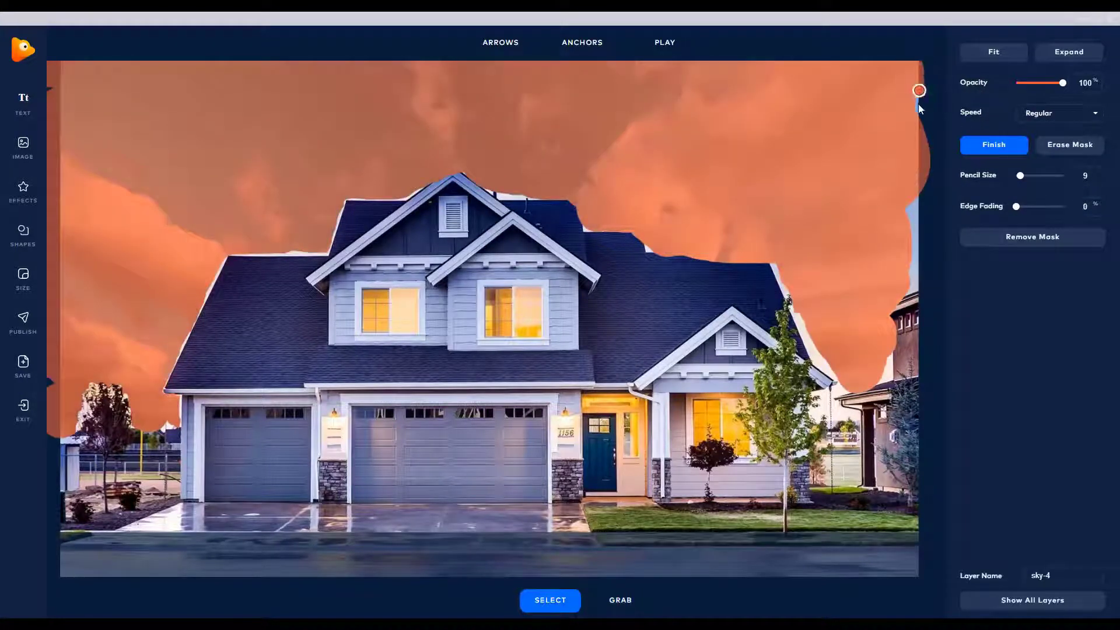
pyautogui.moveTo(913, 237)
pyautogui.mouseDown()
pyautogui.moveTo(908, 200)
pyautogui.moveTo(916, 288)
pyautogui.mouseUp()
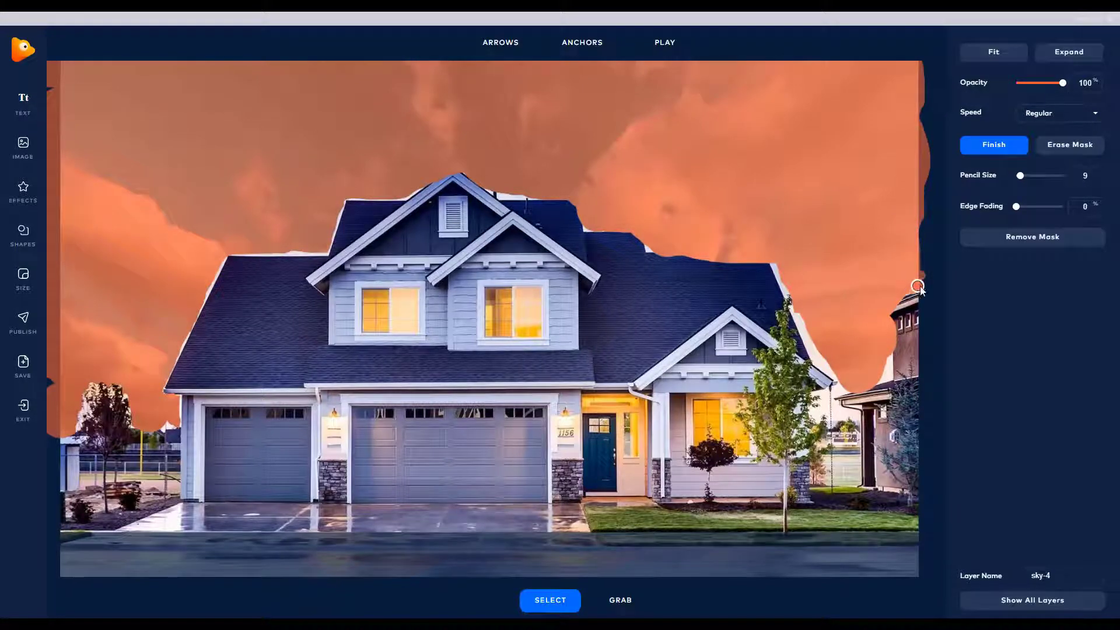
# Step: Fill the mask gap along the house's right roof slope beside the green tree
pyautogui.scroll(5, 796, 303)
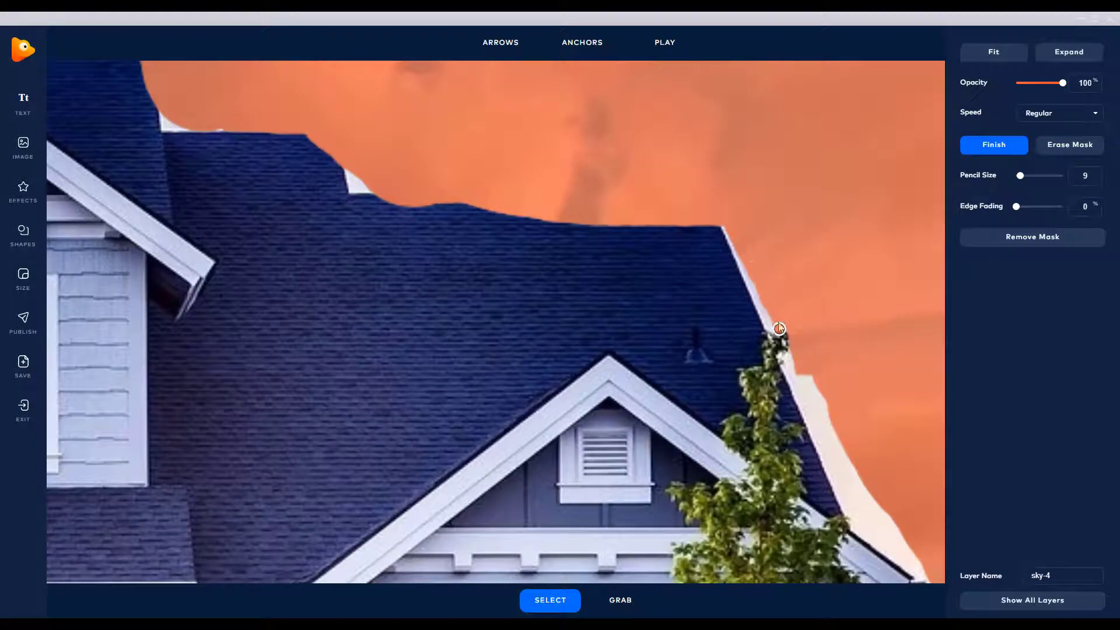
pyautogui.moveTo(793, 385)
pyautogui.mouseDown()
pyautogui.moveTo(809, 347)
pyautogui.moveTo(841, 501)
pyautogui.moveTo(862, 495)
pyautogui.moveTo(915, 559)
pyautogui.moveTo(861, 478)
pyautogui.moveTo(925, 580)
pyautogui.moveTo(852, 509)
pyautogui.mouseUp()
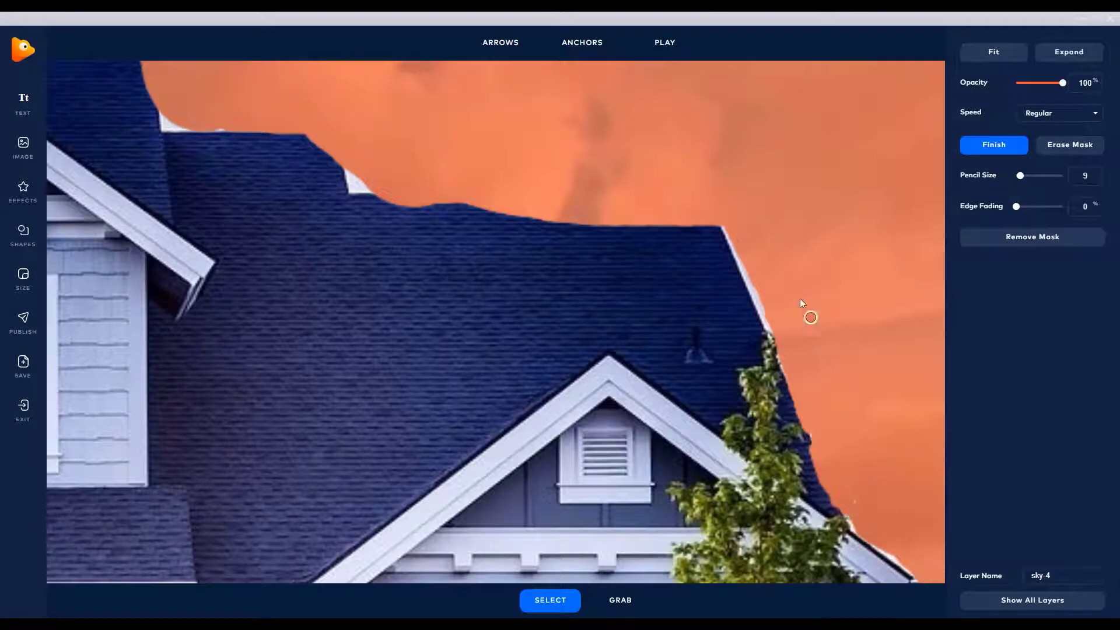
# Step: Erase the mask from the long right roof's ridge, and repaint the sky gaps above that ridge and its outer corner
pyautogui.click(1072, 145)
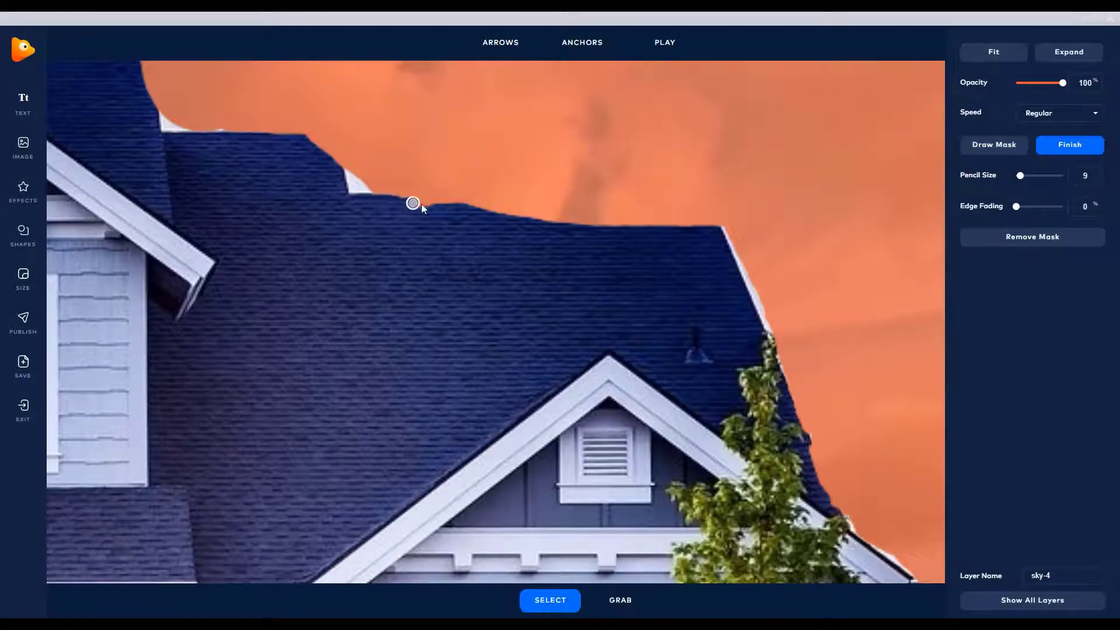
pyautogui.moveTo(432, 206)
pyautogui.mouseDown()
pyautogui.moveTo(410, 204)
pyautogui.moveTo(497, 197)
pyautogui.moveTo(353, 200)
pyautogui.moveTo(583, 209)
pyautogui.moveTo(544, 195)
pyautogui.moveTo(715, 196)
pyautogui.moveTo(729, 244)
pyautogui.moveTo(670, 215)
pyautogui.moveTo(555, 210)
pyautogui.moveTo(560, 222)
pyautogui.moveTo(647, 220)
pyautogui.moveTo(692, 237)
pyautogui.mouseUp()
pyautogui.click(991, 147)
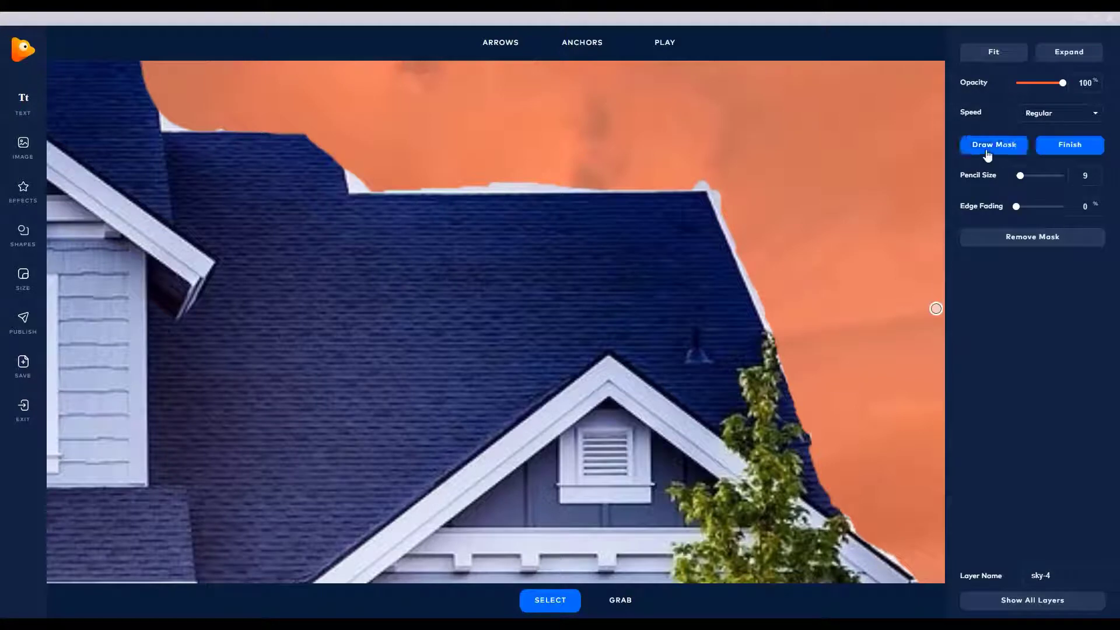
pyautogui.moveTo(709, 174); pyautogui.dragTo(710, 181)
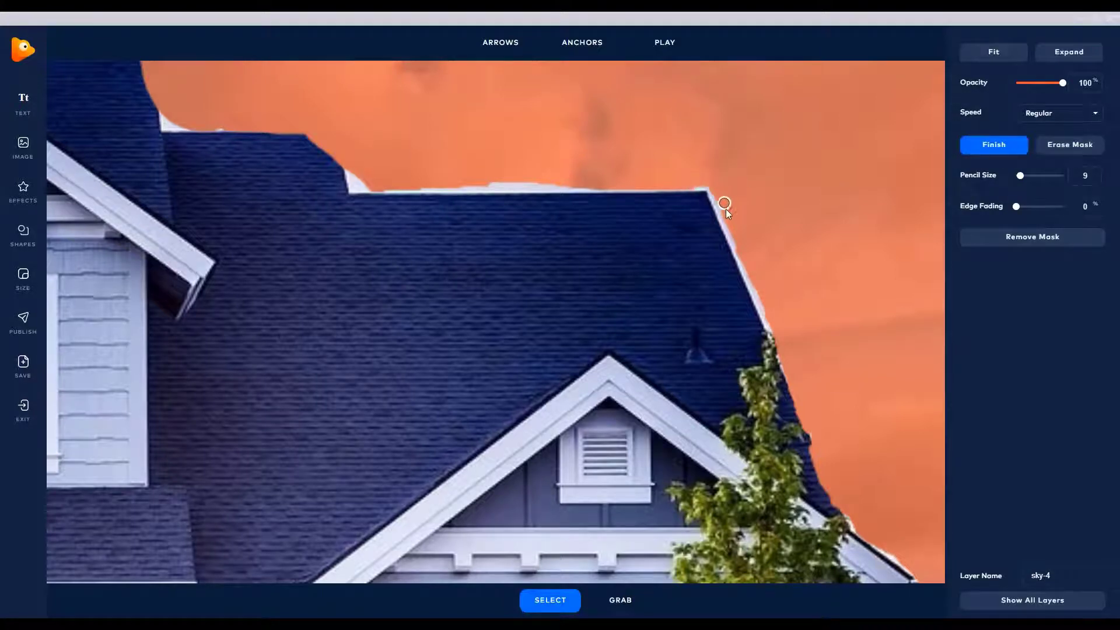
pyautogui.moveTo(480, 179); pyautogui.dragTo(561, 199)
# Step: Erase the mask from the corner and ridge of the stepped roof section beside the upper storey
pyautogui.click(1070, 145)
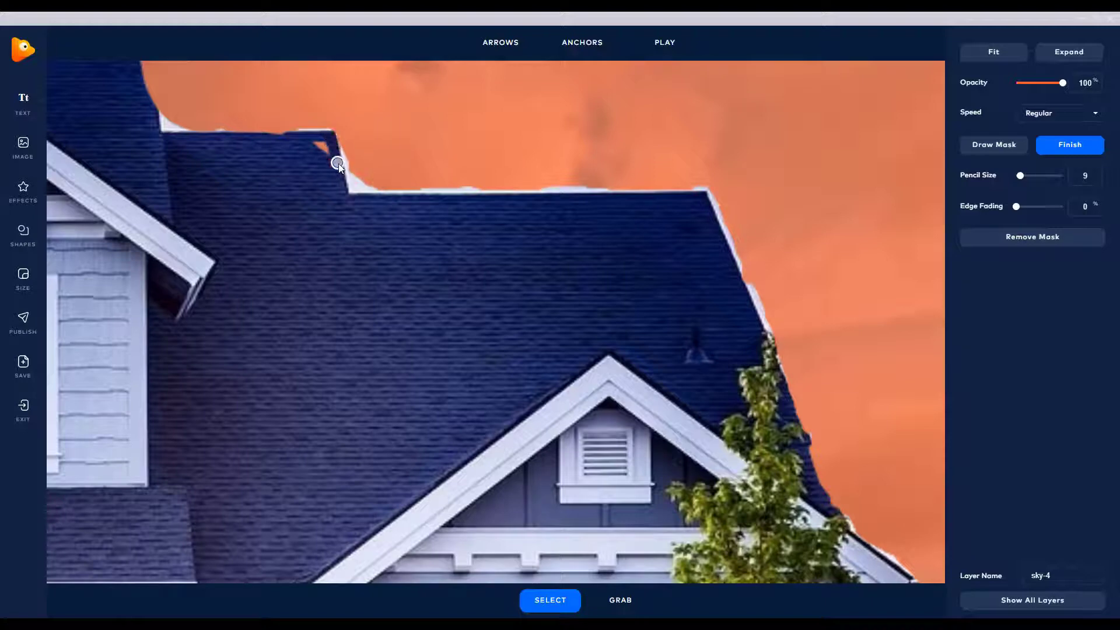
pyautogui.moveTo(335, 136); pyautogui.dragTo(180, 139)
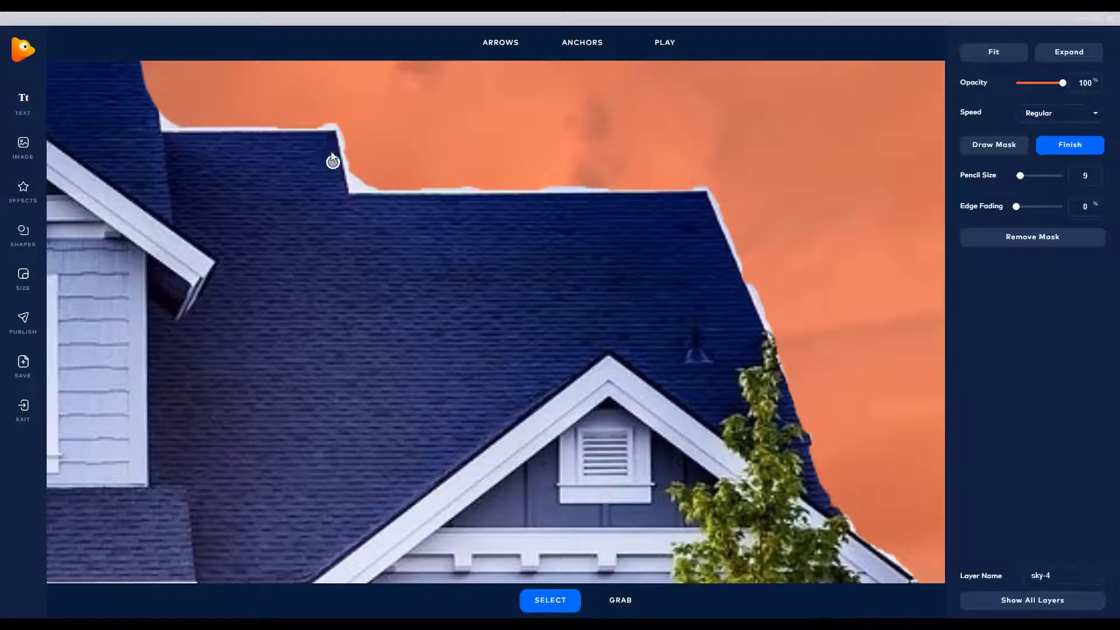
# Step: Erase the mask from the neighbouring house's overhanging eave and the edge of its wall
pyautogui.scroll(-5, 583, 256)
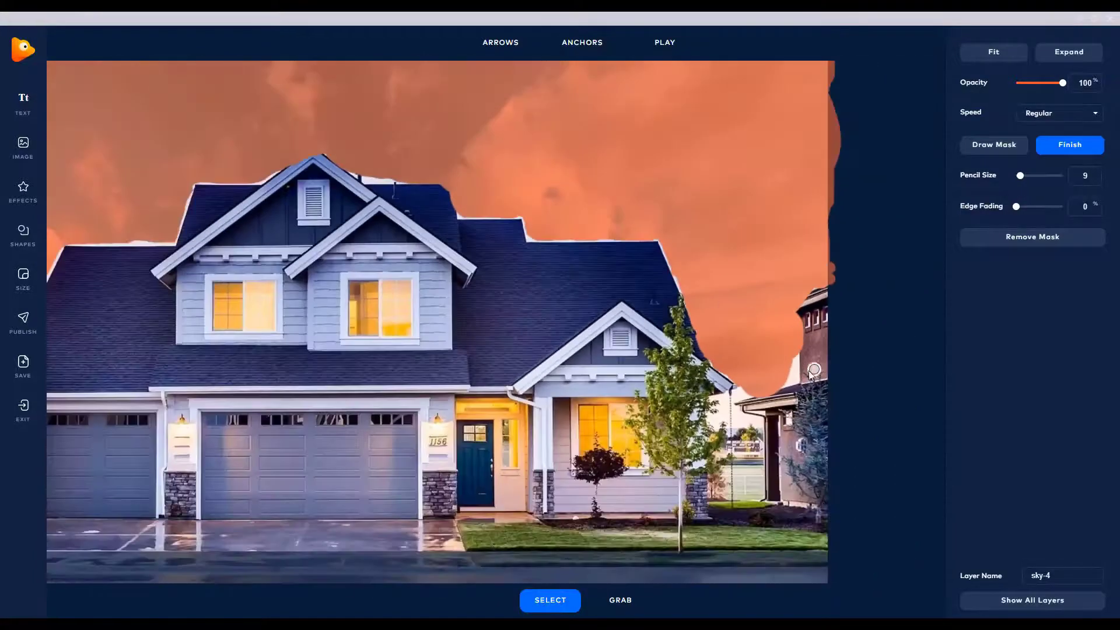
pyautogui.scroll(4, 775, 368)
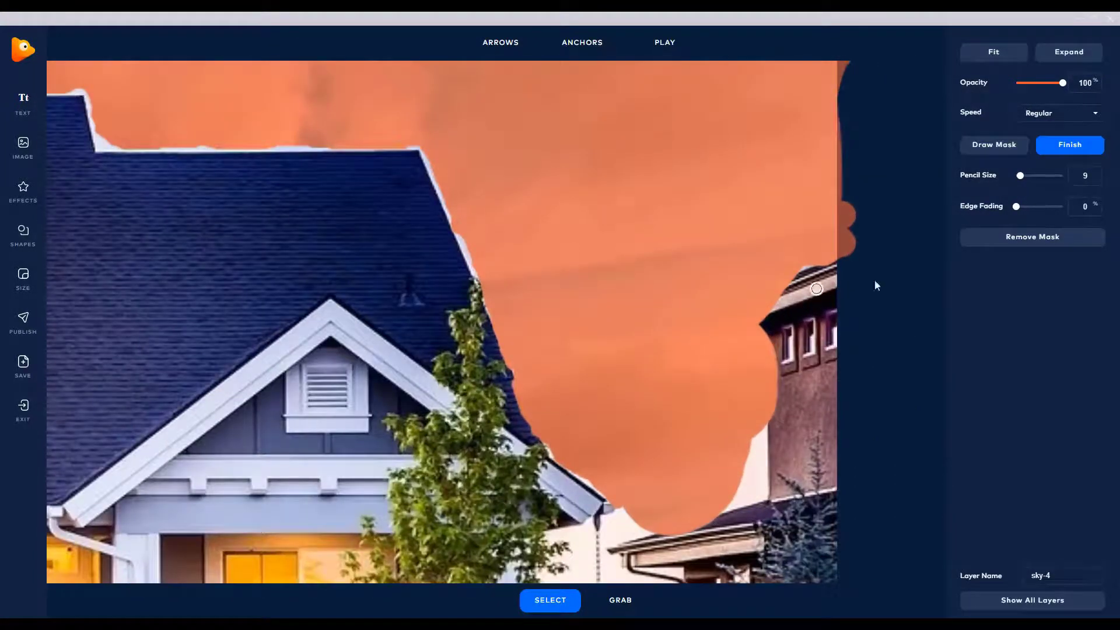
pyautogui.scroll(1, 844, 276)
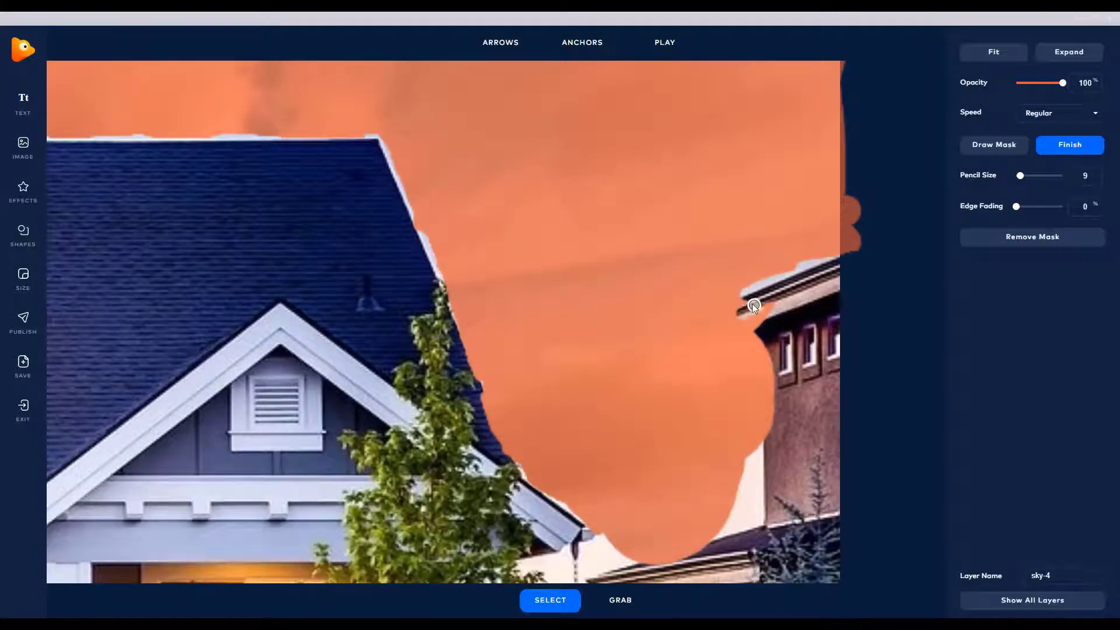
pyautogui.moveTo(722, 315)
pyautogui.mouseDown()
pyautogui.moveTo(778, 307)
pyautogui.moveTo(745, 317)
pyautogui.moveTo(765, 350)
pyautogui.moveTo(754, 446)
pyautogui.moveTo(758, 356)
pyautogui.mouseUp()
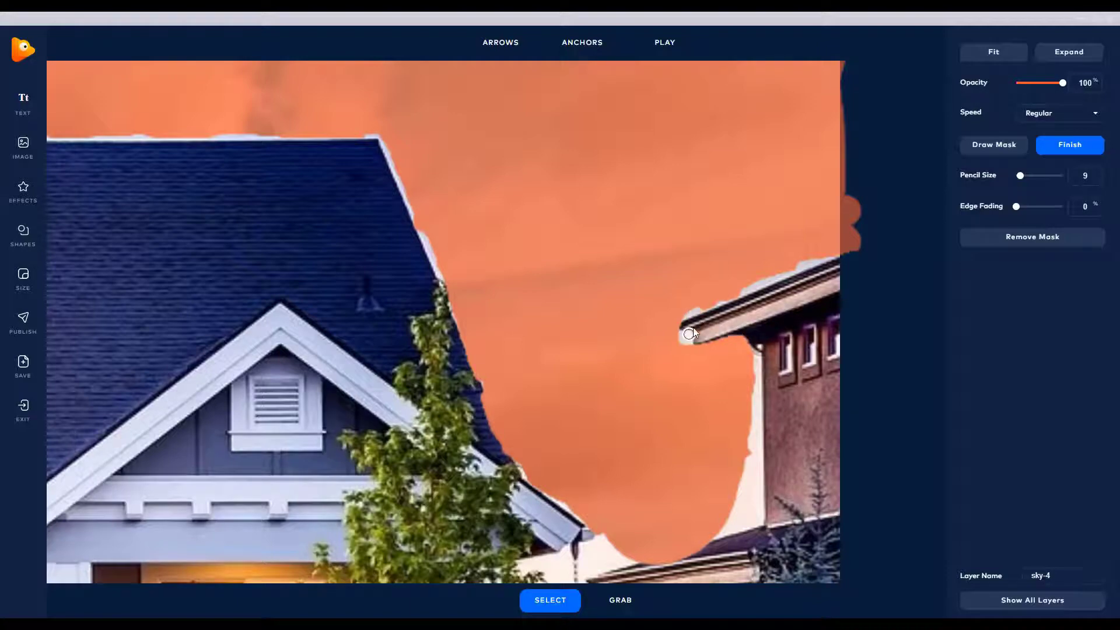
pyautogui.moveTo(680, 321); pyautogui.dragTo(701, 333)
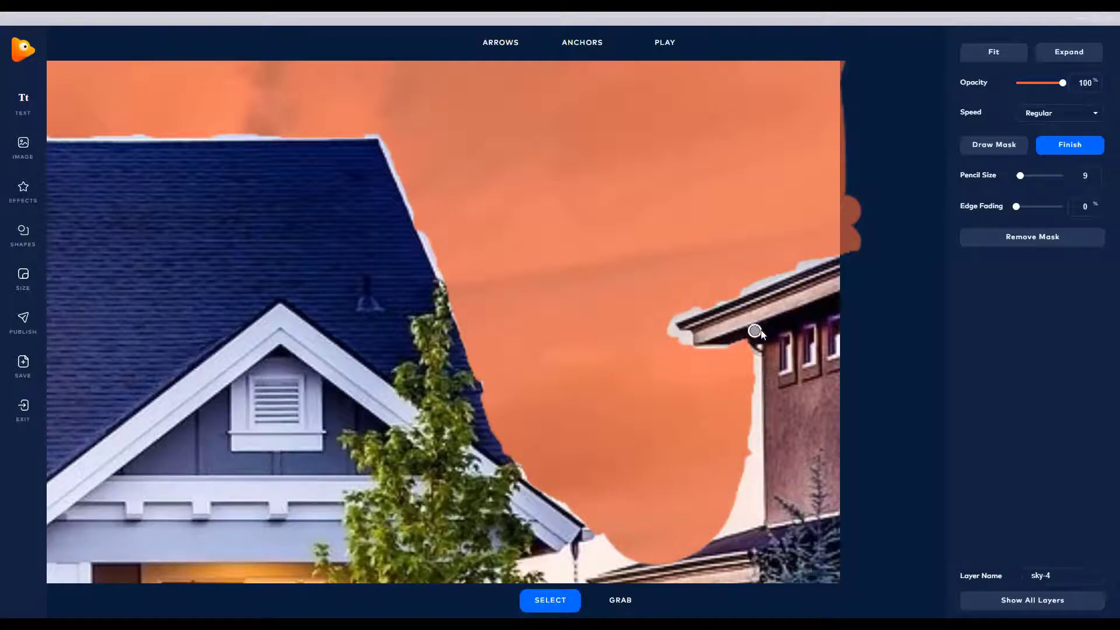
# Step: Fill the mask gap above the upper roof ridge between the gable and the vent pipe
pyautogui.scroll(-5, 756, 335)
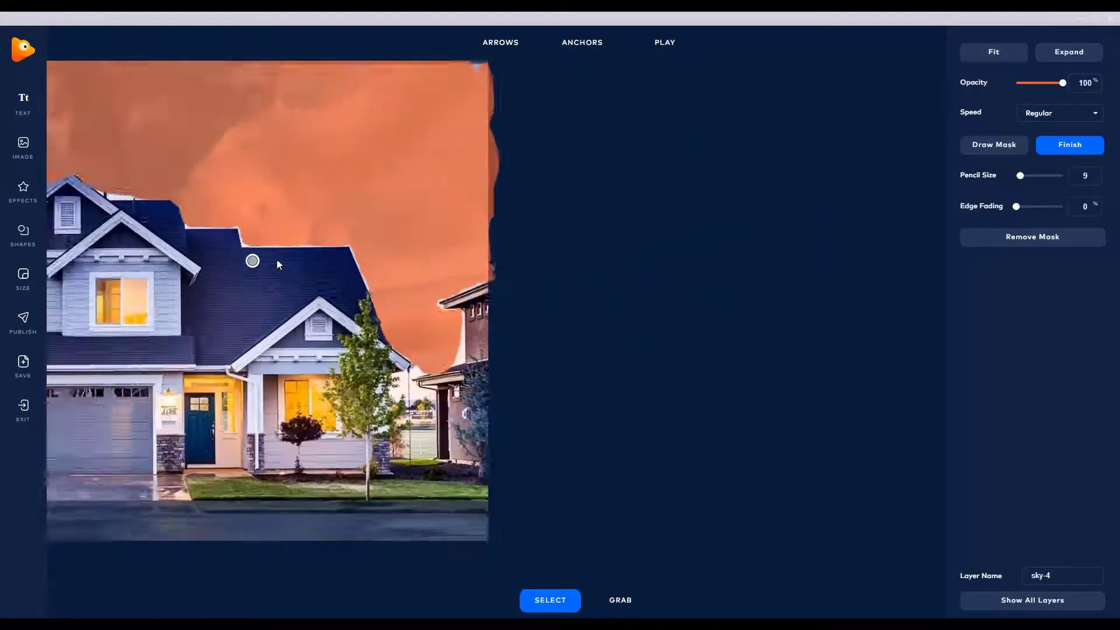
pyautogui.click(609, 599)
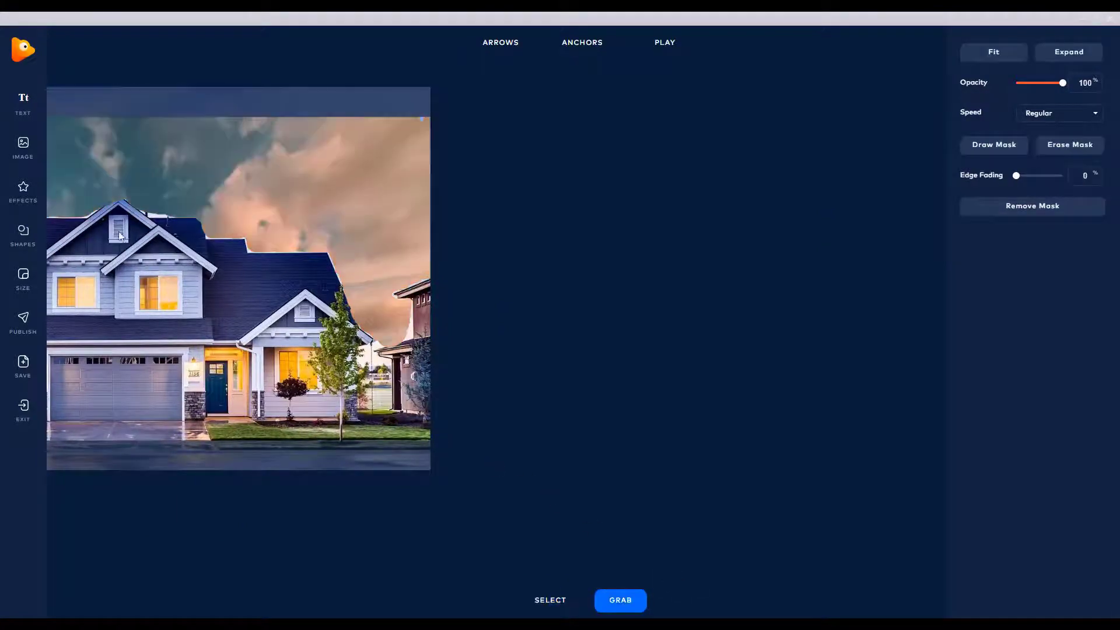
pyautogui.moveTo(138, 247); pyautogui.dragTo(484, 274)
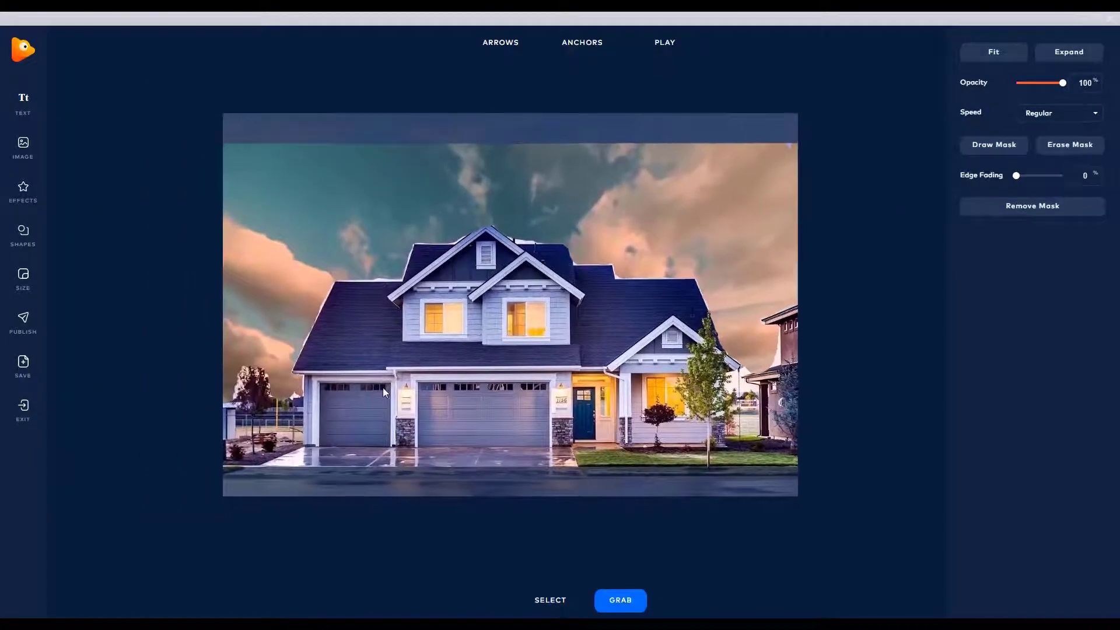
pyautogui.scroll(3, 533, 429)
pyautogui.scroll(-1, 568, 356)
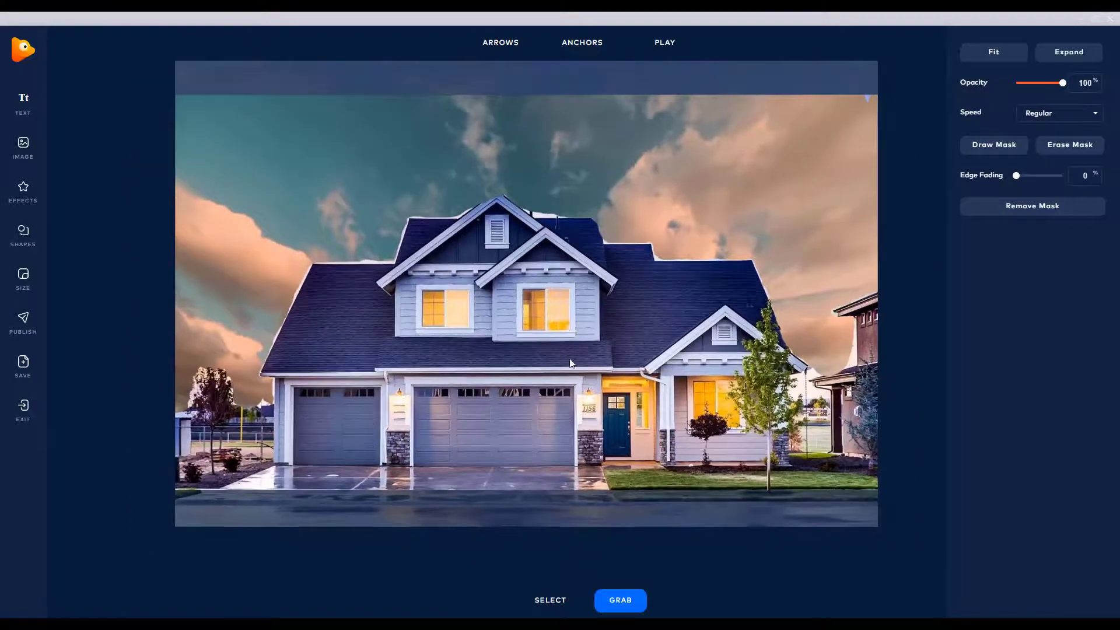
pyautogui.scroll(5, 531, 202)
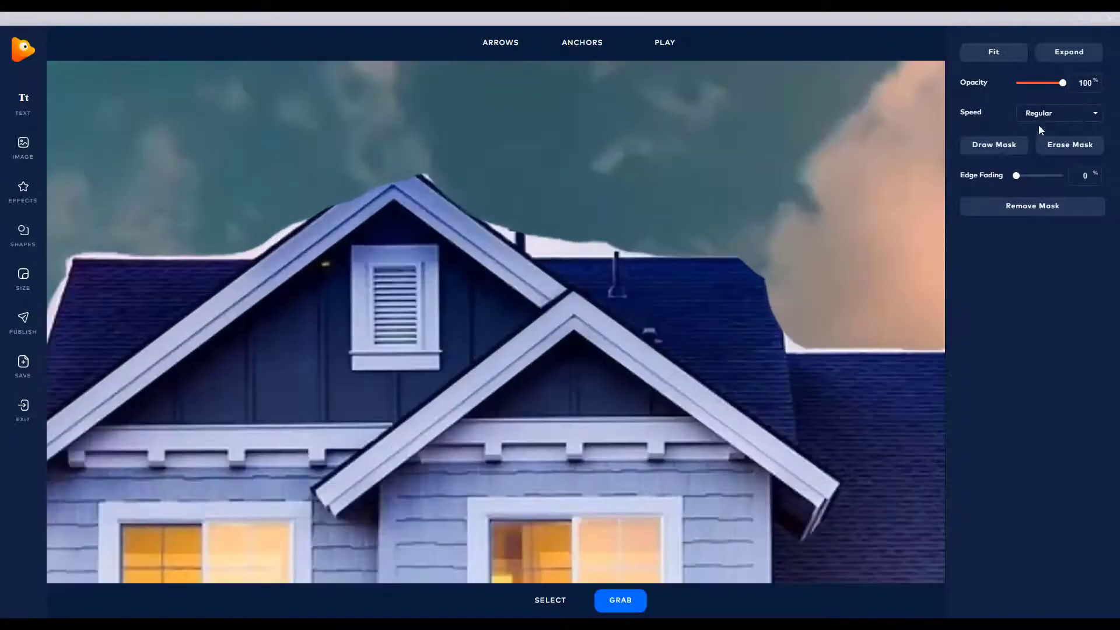
pyautogui.click(1009, 147)
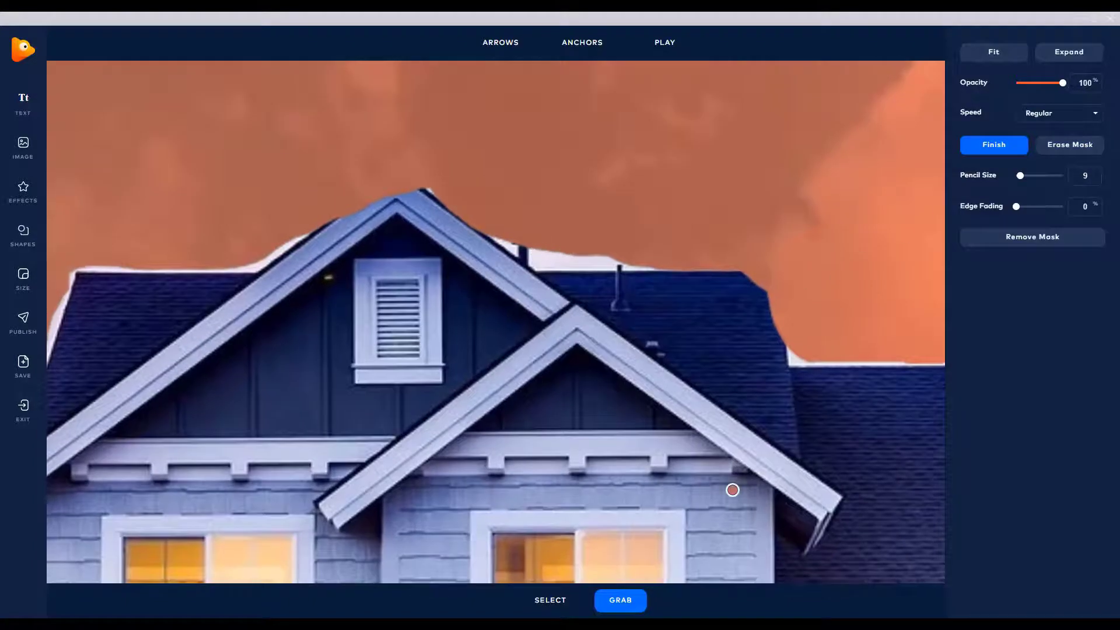
pyautogui.click(550, 603)
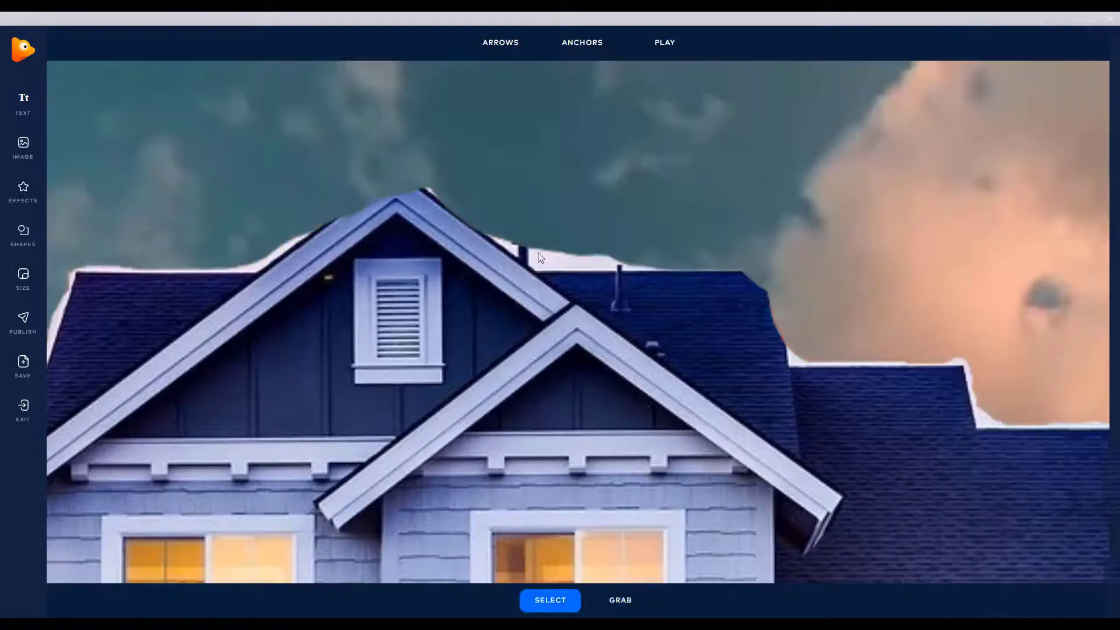
pyautogui.click(611, 232)
pyautogui.click(987, 150)
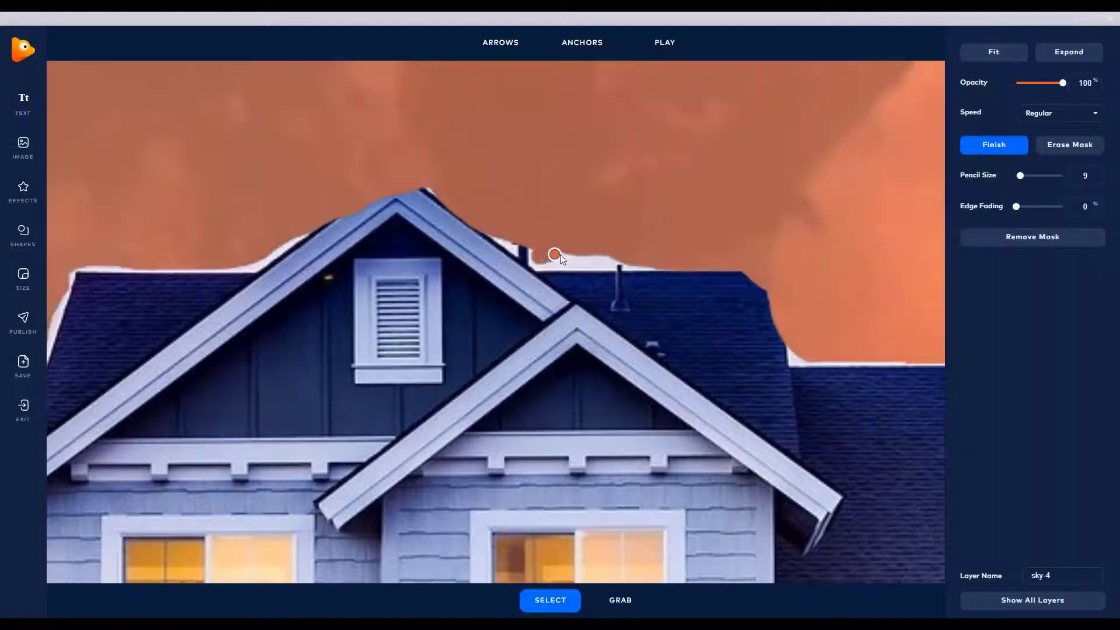
pyautogui.moveTo(554, 255); pyautogui.dragTo(611, 250)
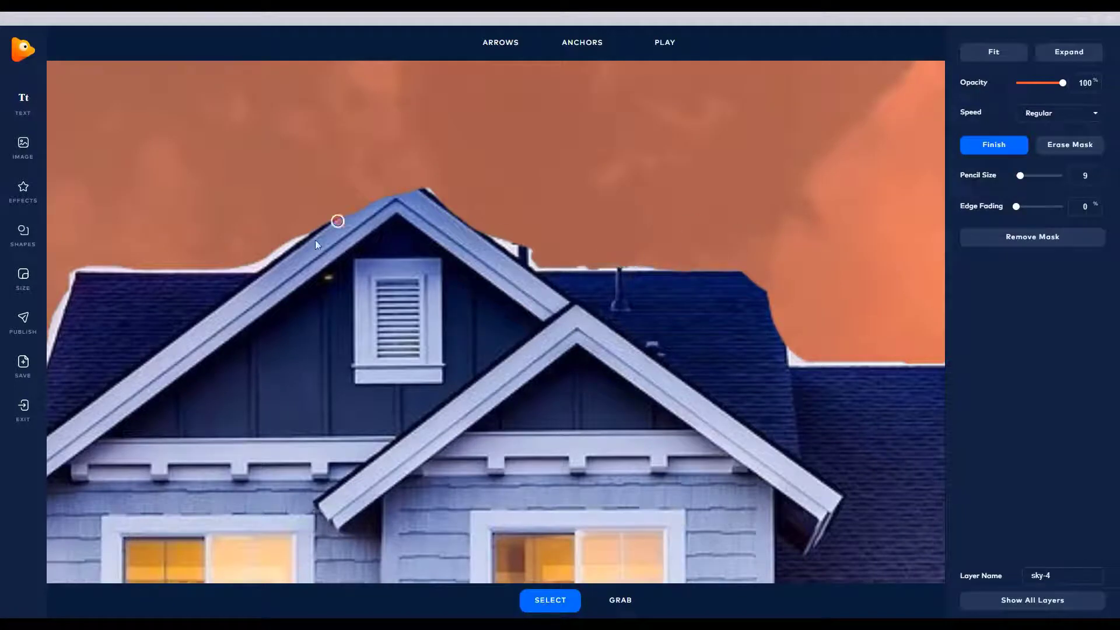
# Step: Erase the mask from the tall gable's peak and slopes and from the right corner of the upper roof
pyautogui.click(1070, 145)
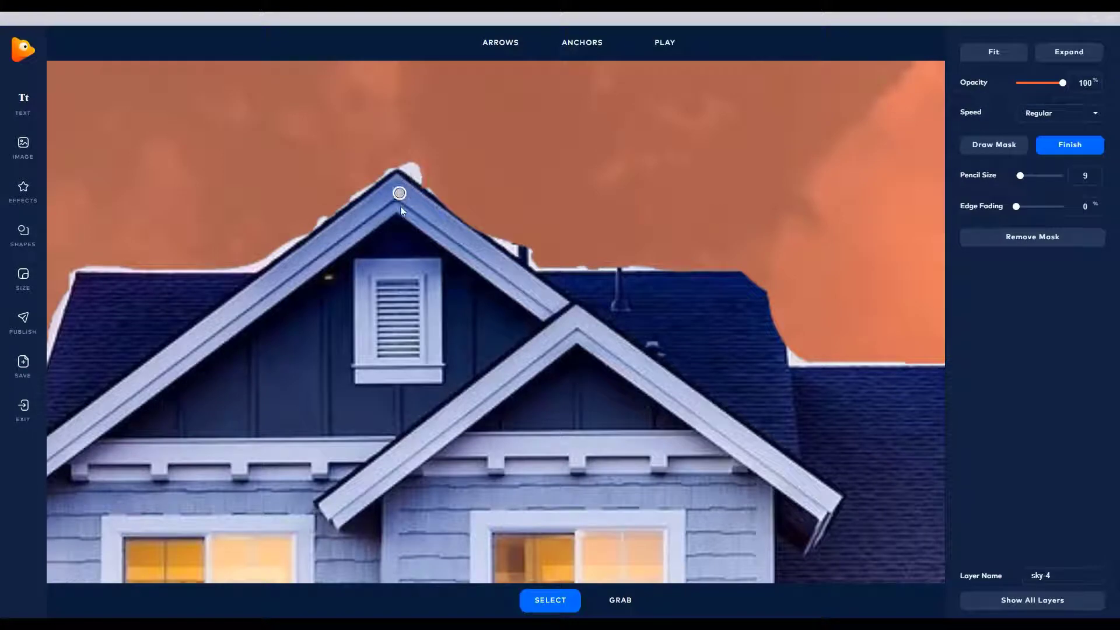
pyautogui.moveTo(401, 189); pyautogui.dragTo(452, 212)
pyautogui.moveTo(406, 182); pyautogui.dragTo(251, 264)
pyautogui.moveTo(465, 213); pyautogui.dragTo(513, 249)
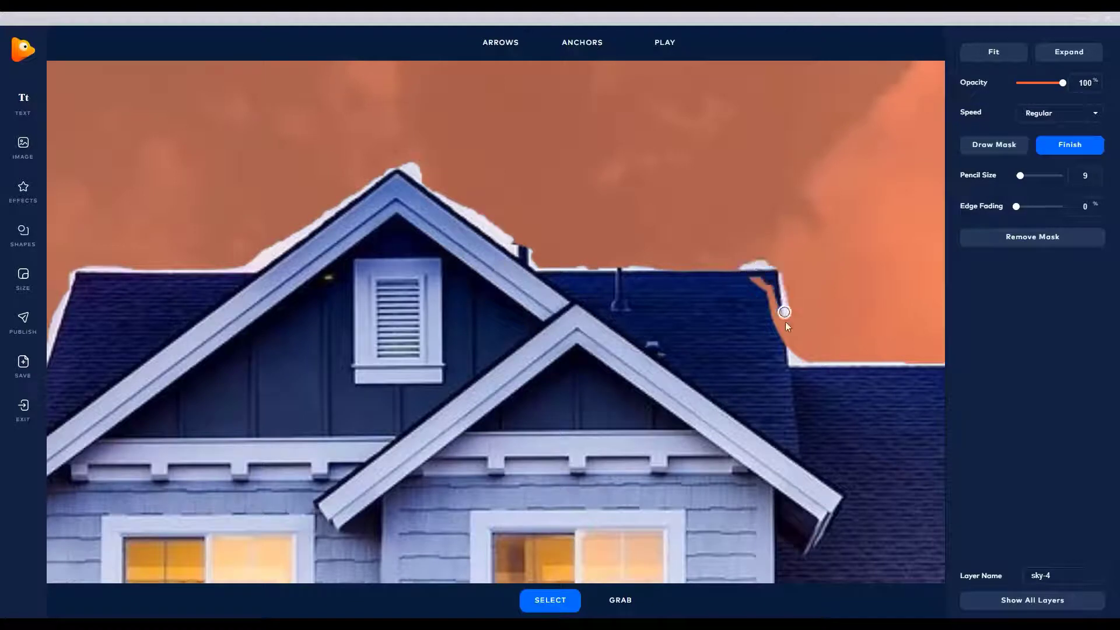
pyautogui.moveTo(785, 322)
pyautogui.mouseDown()
pyautogui.moveTo(788, 356)
pyautogui.moveTo(776, 327)
pyautogui.mouseUp()
# Step: Paint the mask back over the gaps along both slopes and the peak of the tall gable
pyautogui.click(992, 146)
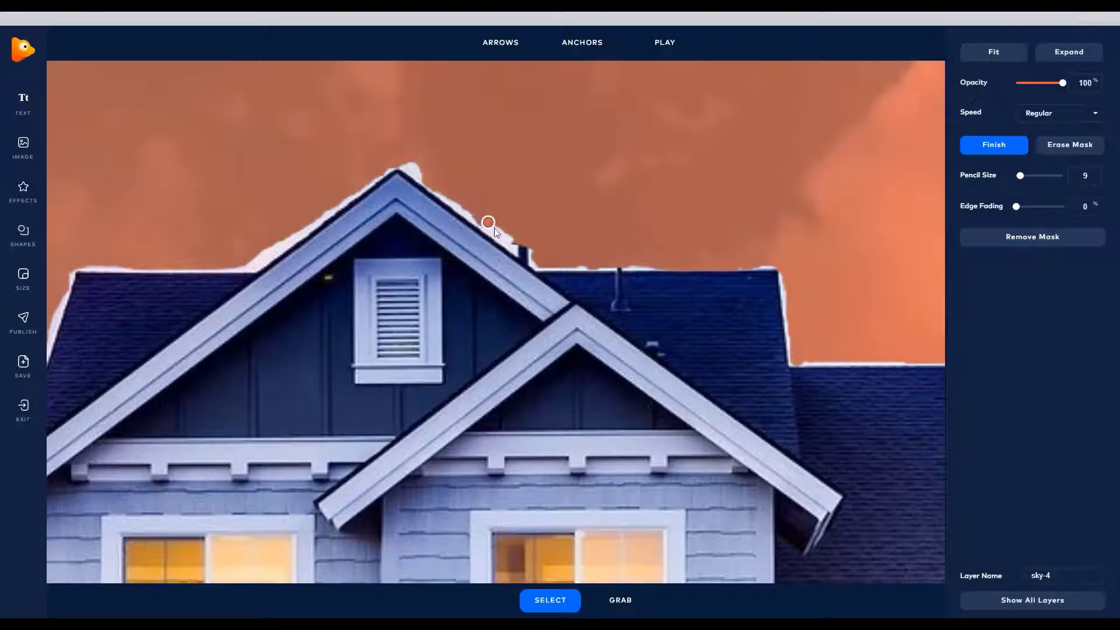
pyautogui.moveTo(488, 222); pyautogui.dragTo(510, 248)
pyautogui.moveTo(291, 238); pyautogui.dragTo(235, 274)
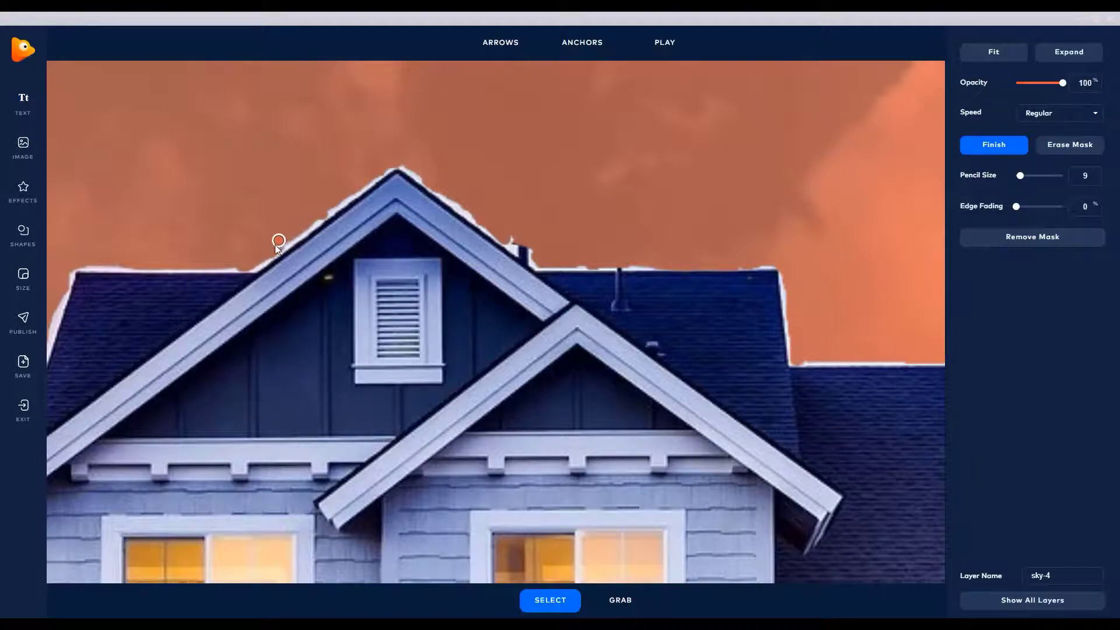
# Step: Preview the masked sky animation with the whole photo in view
pyautogui.scroll(-3, 174, 295)
pyautogui.scroll(-1, 140, 268)
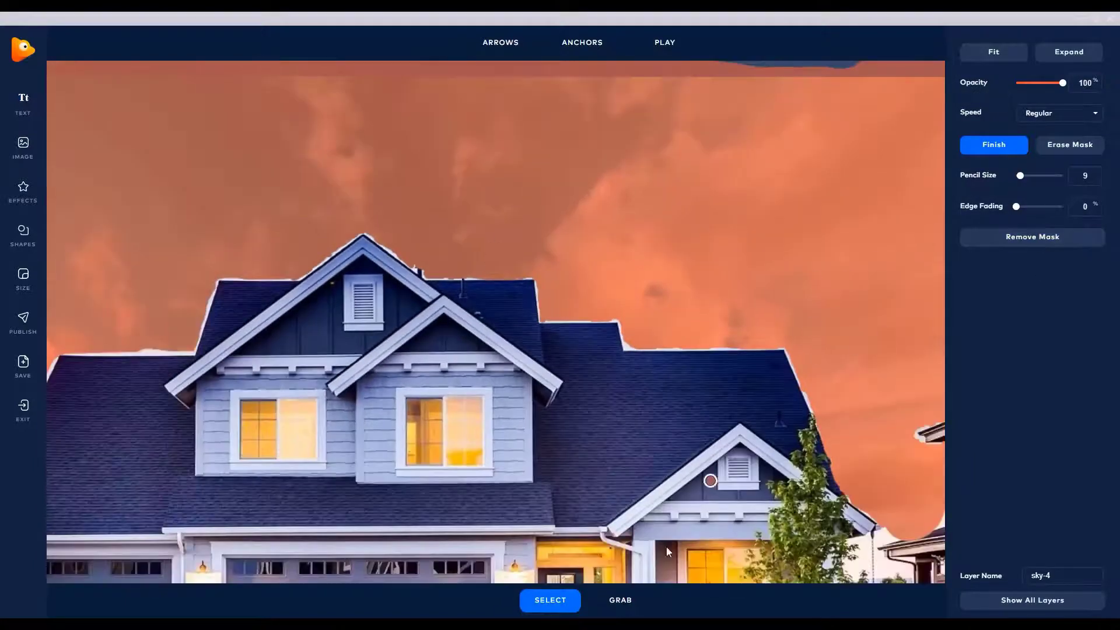
pyautogui.click(620, 600)
pyautogui.moveTo(462, 306); pyautogui.dragTo(596, 221)
pyautogui.scroll(-5, 618, 217)
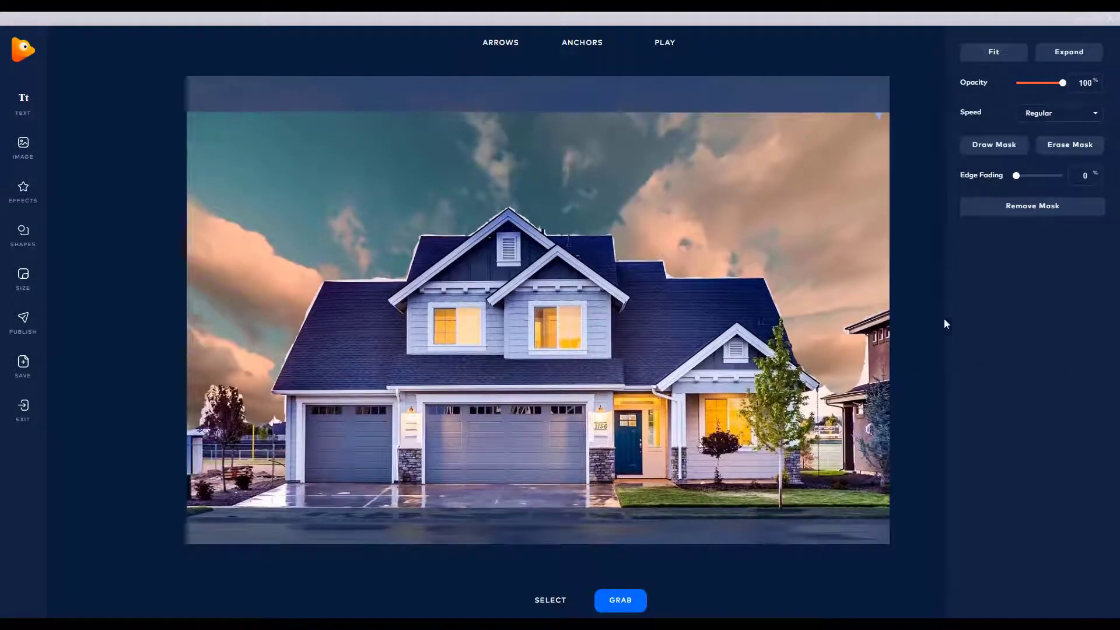
pyautogui.click(687, 48)
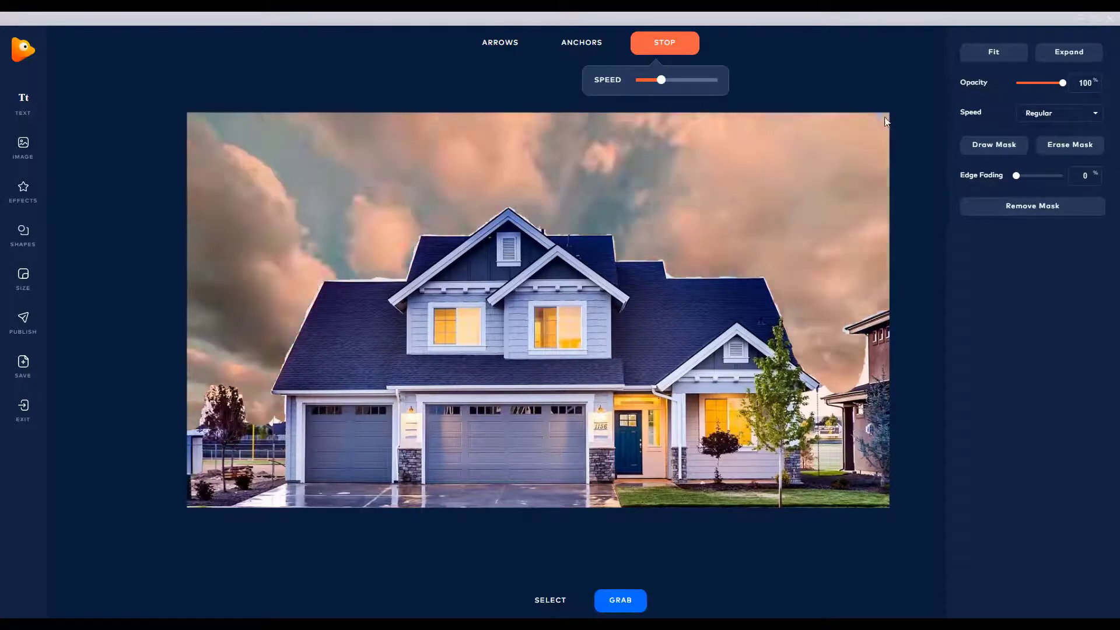
# Step: Fill the mask gap in the photo's top-right sky corner, finish the mask and preview the animation
pyautogui.click(994, 147)
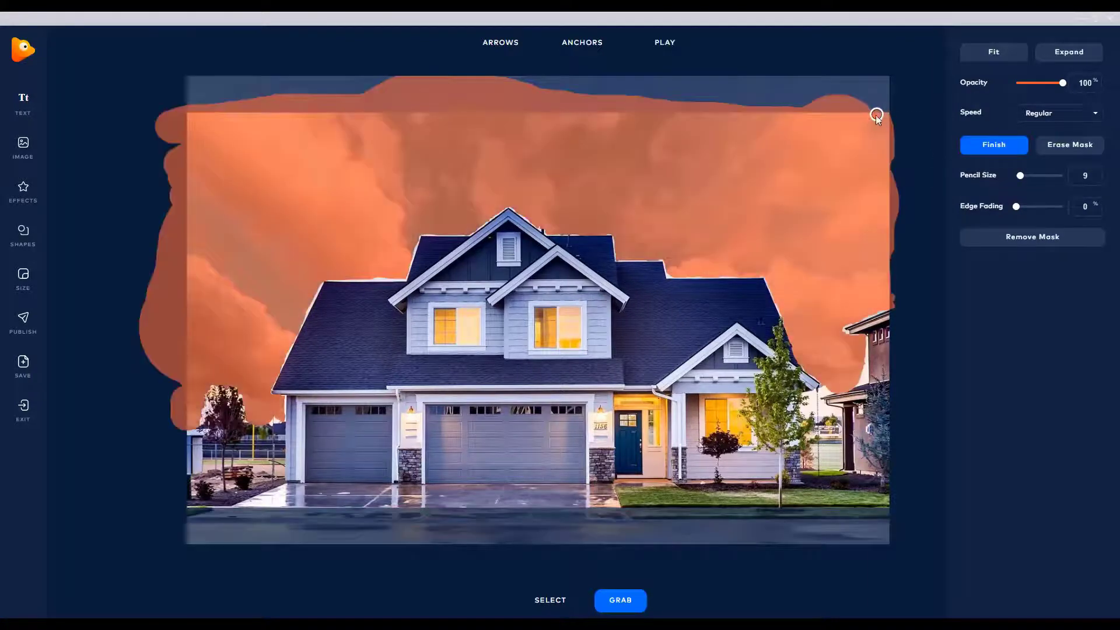
pyautogui.moveTo(876, 114); pyautogui.dragTo(864, 112)
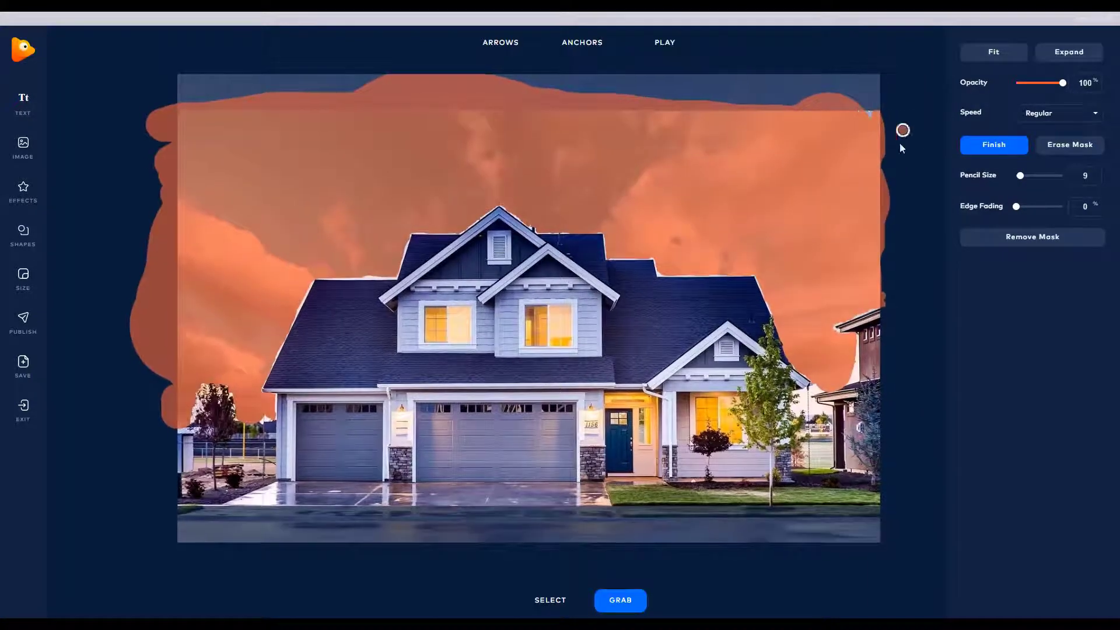
pyautogui.click(530, 606)
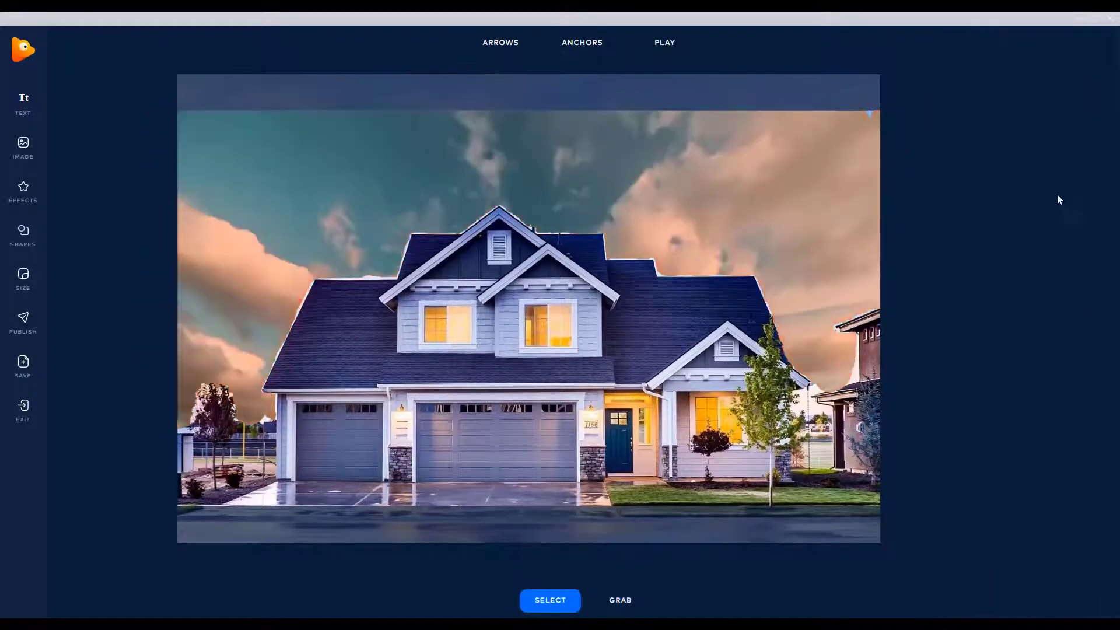
pyautogui.click(995, 143)
pyautogui.click(995, 144)
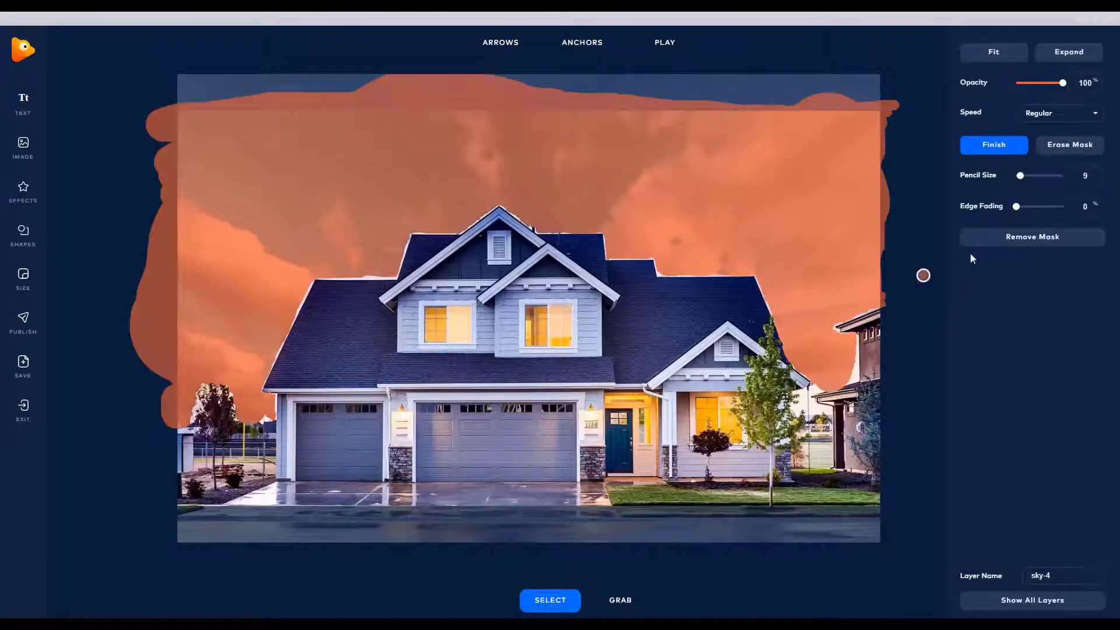
pyautogui.click(1002, 146)
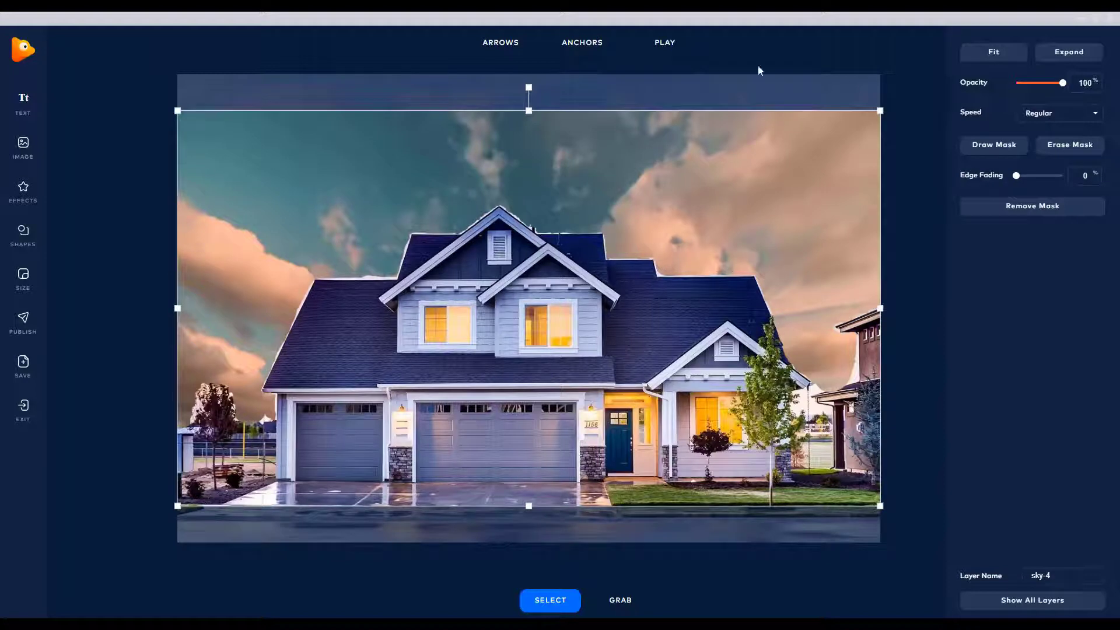
pyautogui.click(665, 42)
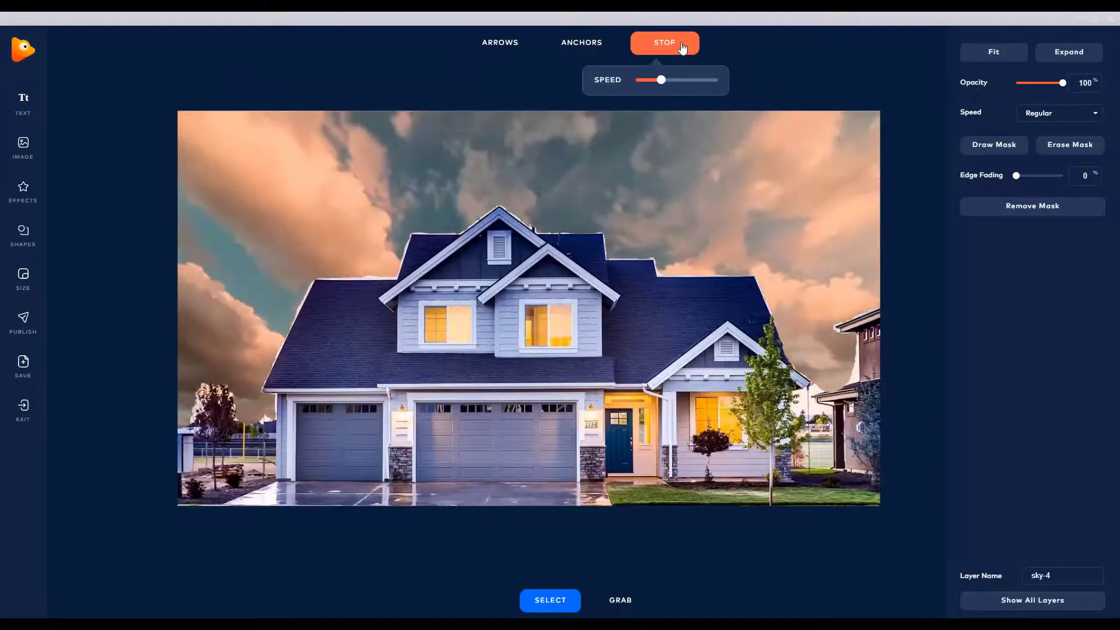
pyautogui.click(682, 48)
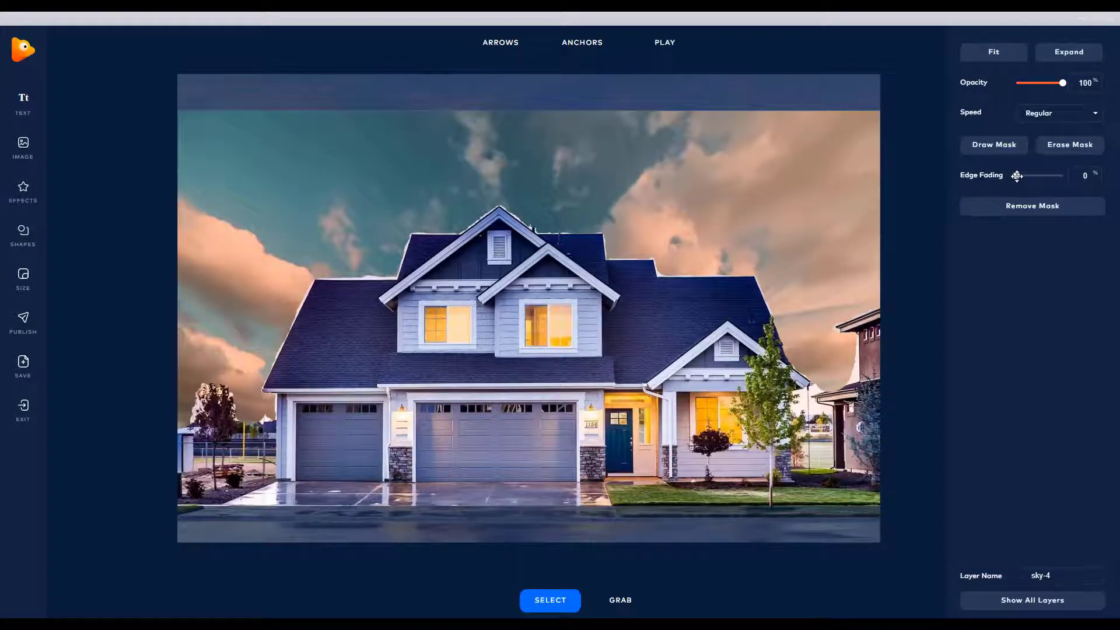
# Step: Set the sky mask's edge fading to 15% and preview the animation
pyautogui.moveTo(1017, 176); pyautogui.dragTo(1018, 177)
pyautogui.moveTo(1014, 177)
pyautogui.mouseDown()
pyautogui.moveTo(1034, 175)
pyautogui.moveTo(1023, 173)
pyautogui.mouseUp()
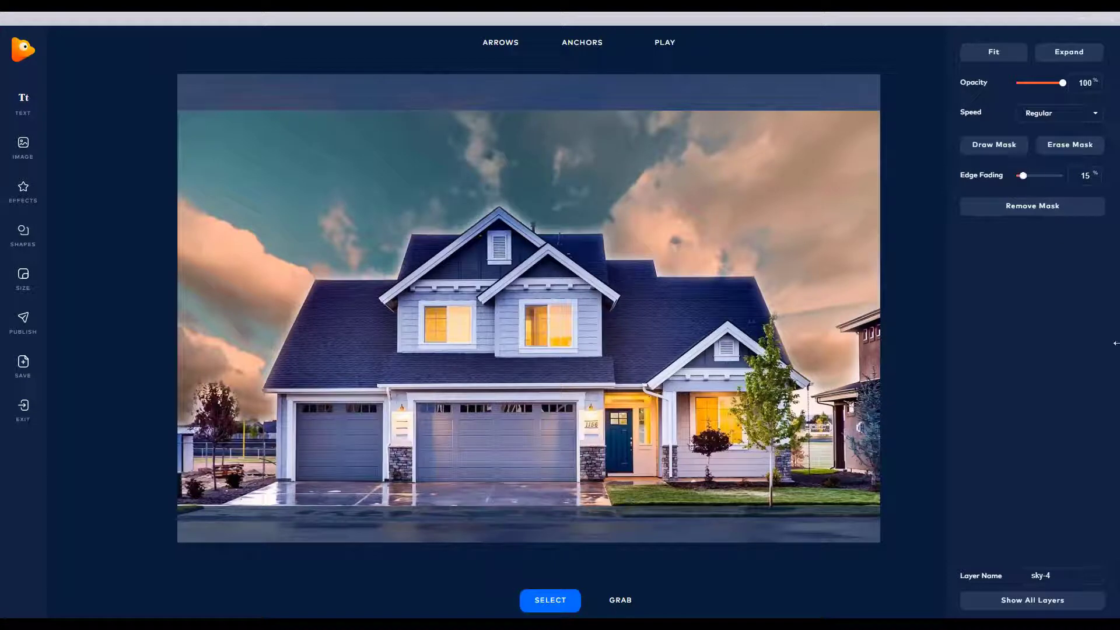
pyautogui.click(661, 57)
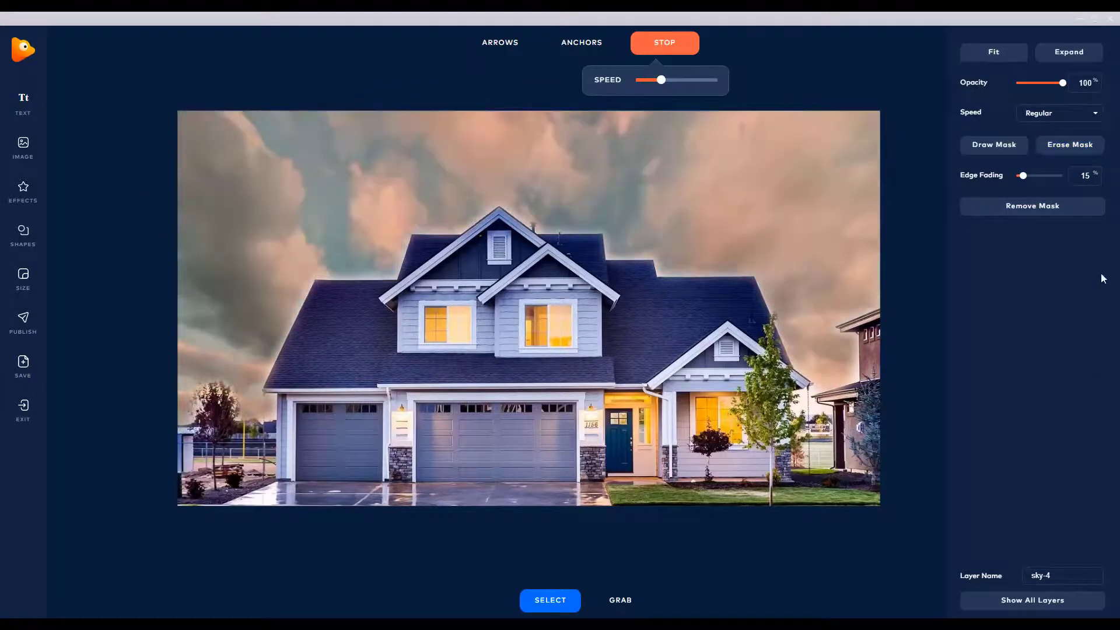
# Step: Stop the preview, then add the cut-out image of the man in a blue suit, shrunk and placed before the garage doors
pyautogui.click(681, 51)
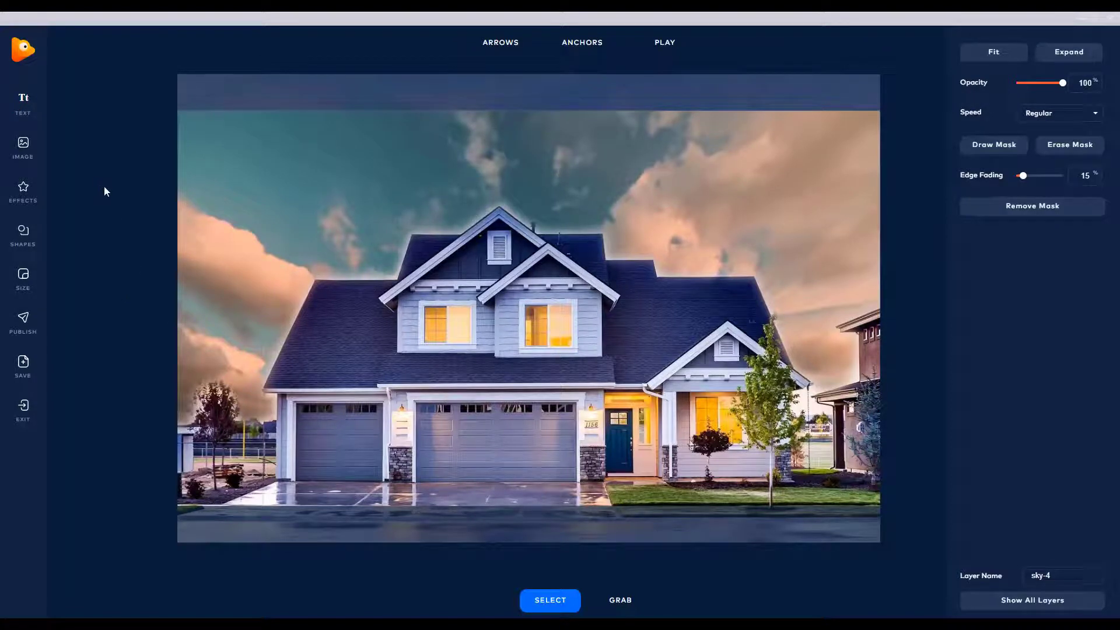
pyautogui.click(24, 149)
pyautogui.doubleClick(291, 108)
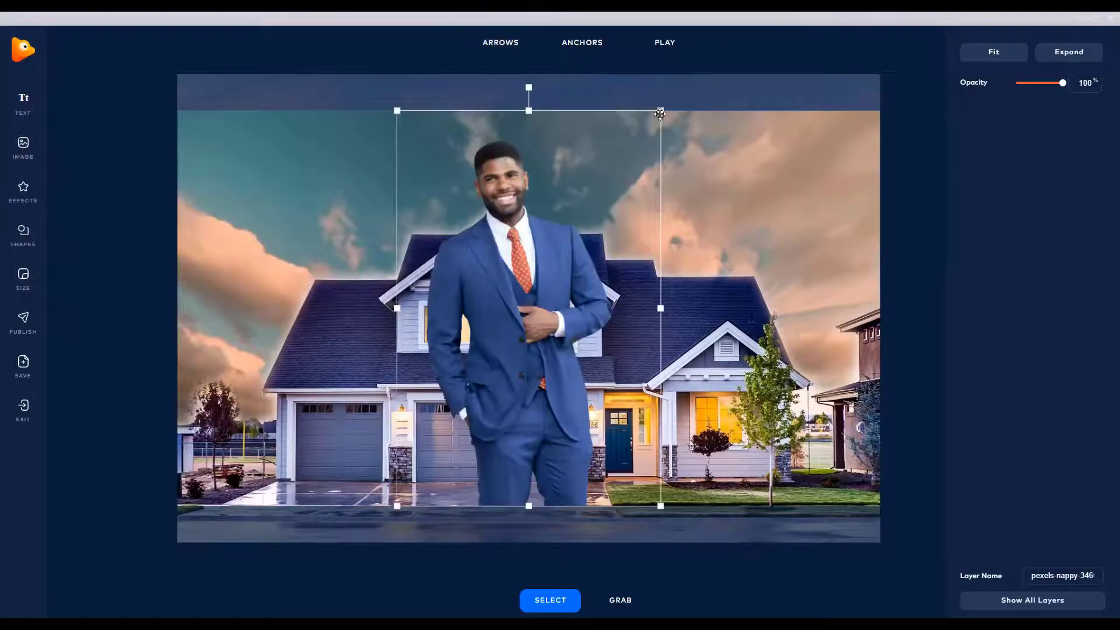
pyautogui.moveTo(660, 113); pyautogui.dragTo(452, 320)
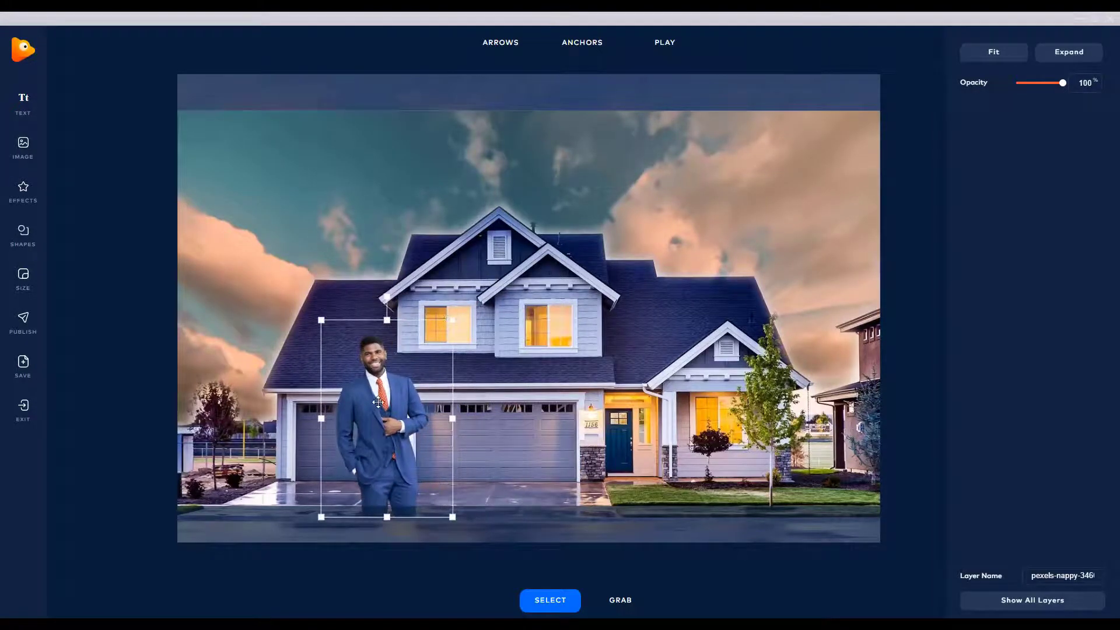
pyautogui.moveTo(378, 403); pyautogui.dragTo(395, 397)
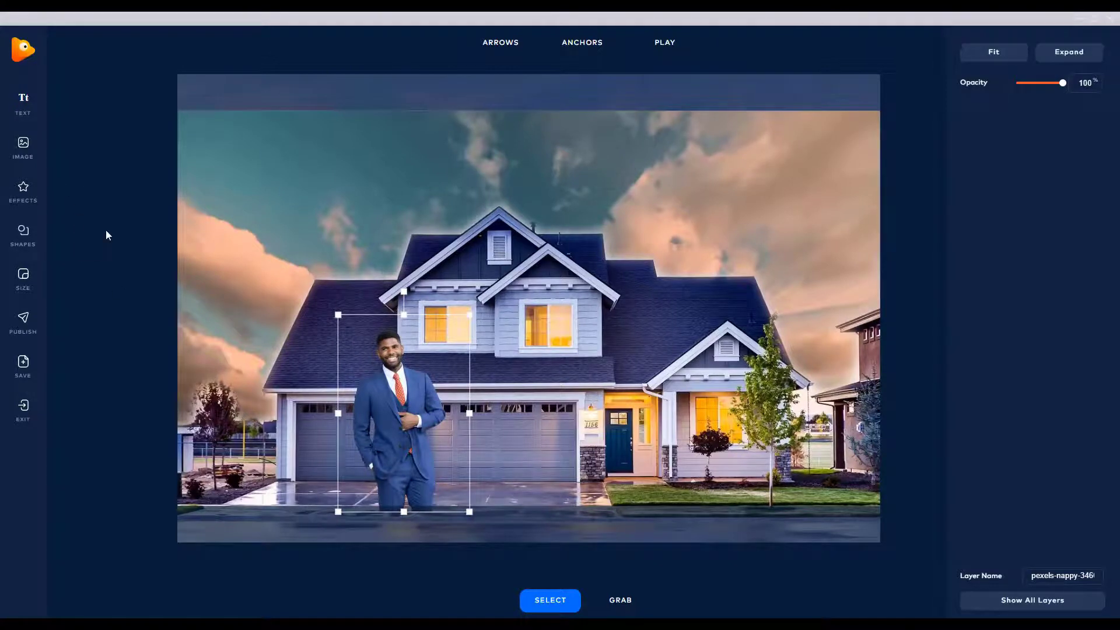
pyautogui.click(90, 259)
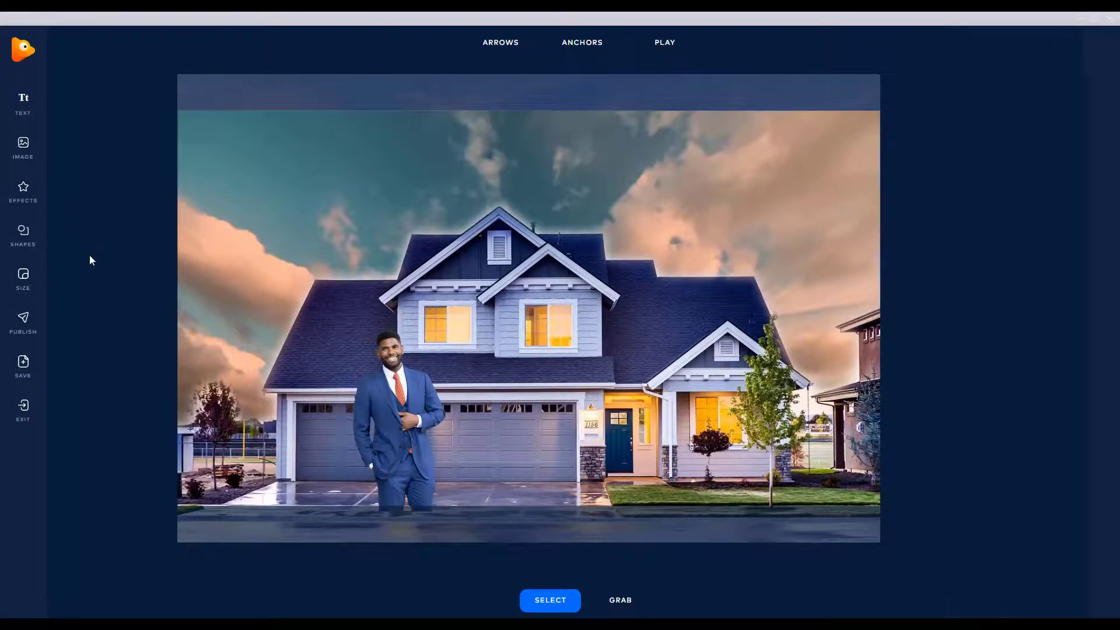
# Step: Add a circle shape and place it over the smaller garage door, beside the man
pyautogui.click(25, 236)
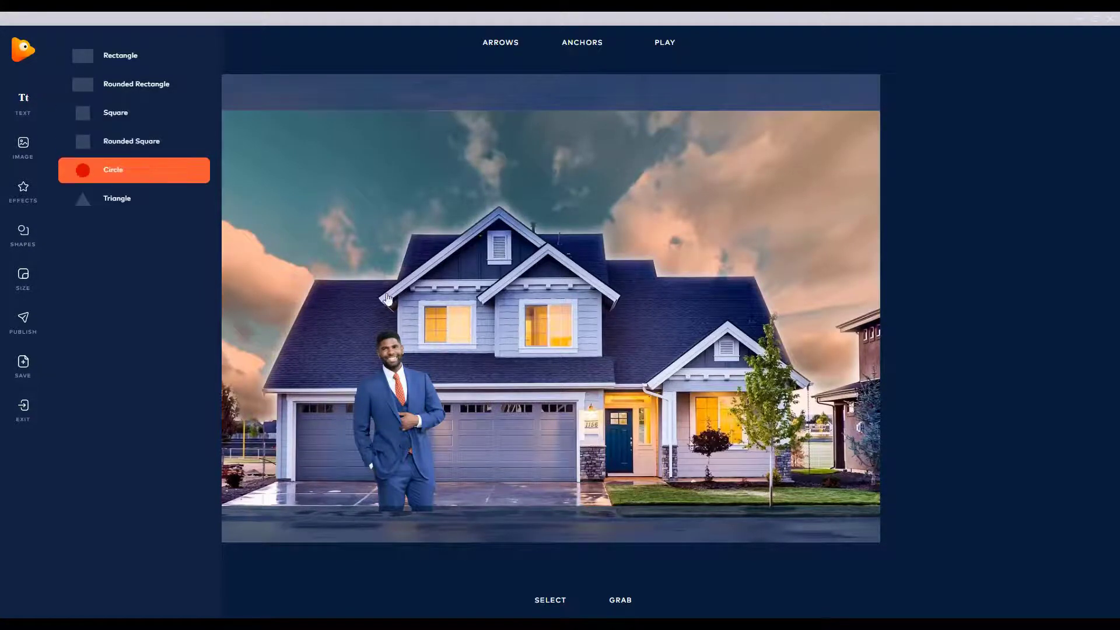
pyautogui.click(122, 172)
pyautogui.moveTo(496, 297); pyautogui.dragTo(307, 375)
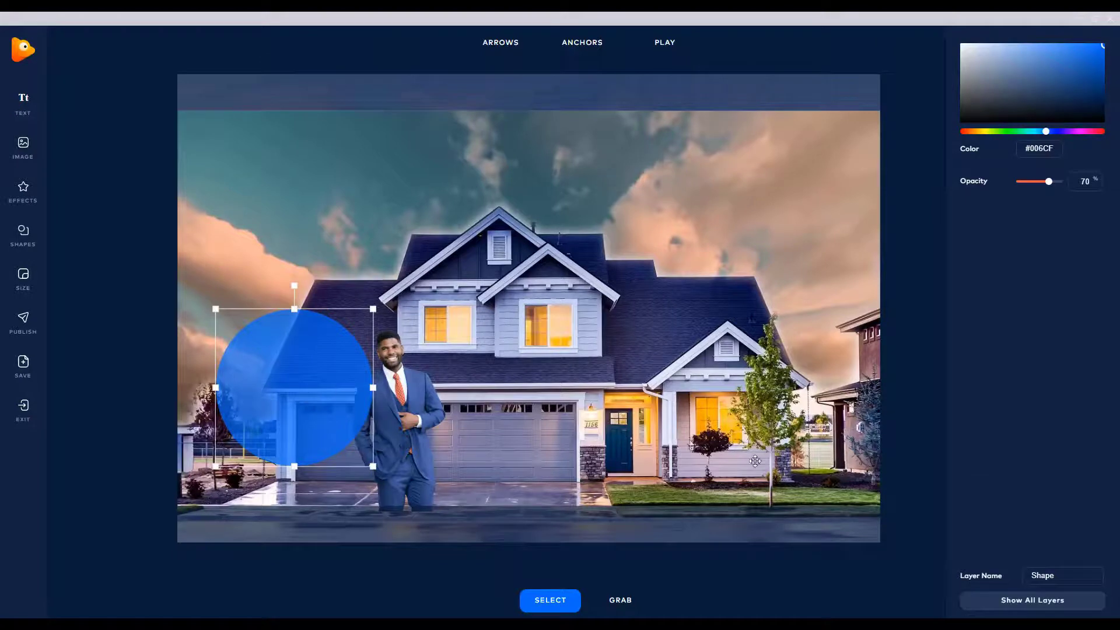
# Step: Move the circle's layer beneath the man's image and recolor the circle near-black
pyautogui.click(1035, 608)
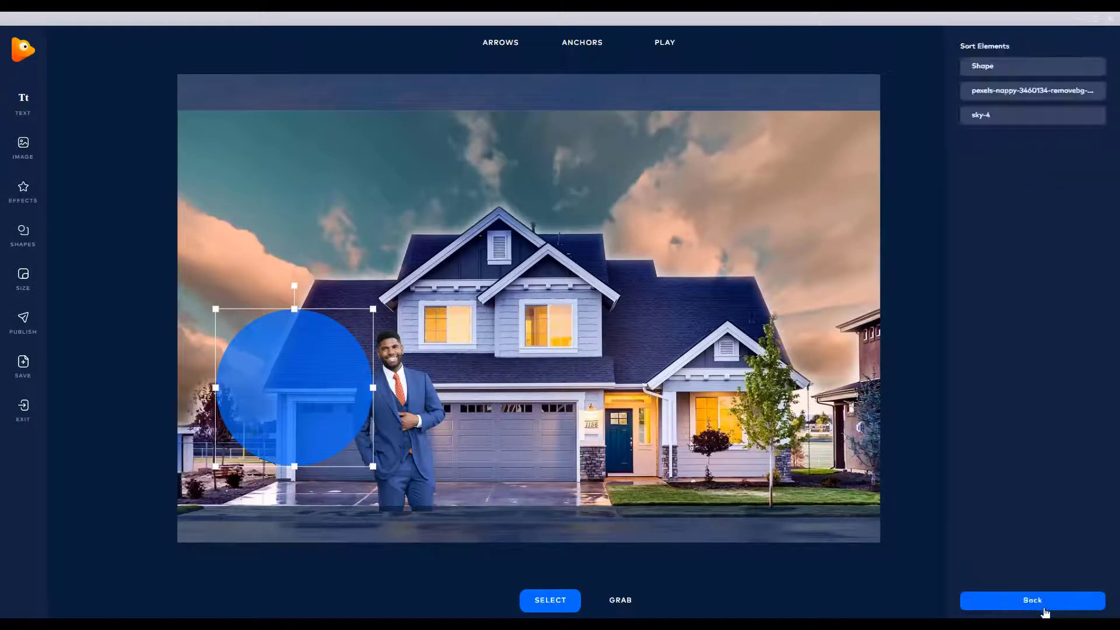
pyautogui.moveTo(1042, 71); pyautogui.dragTo(1043, 92)
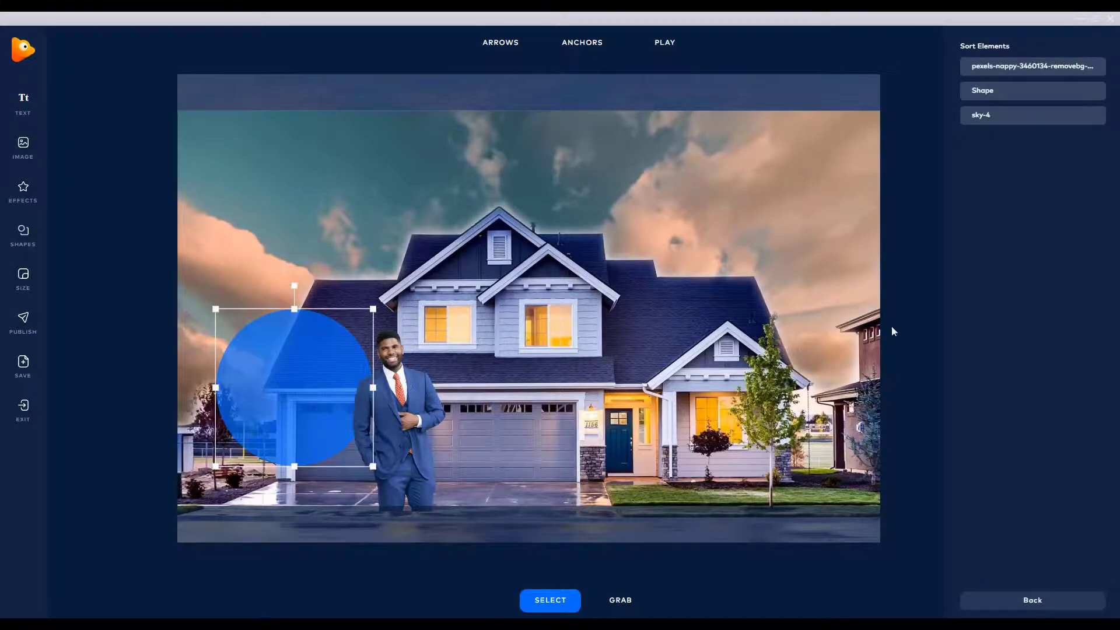
pyautogui.click(330, 388)
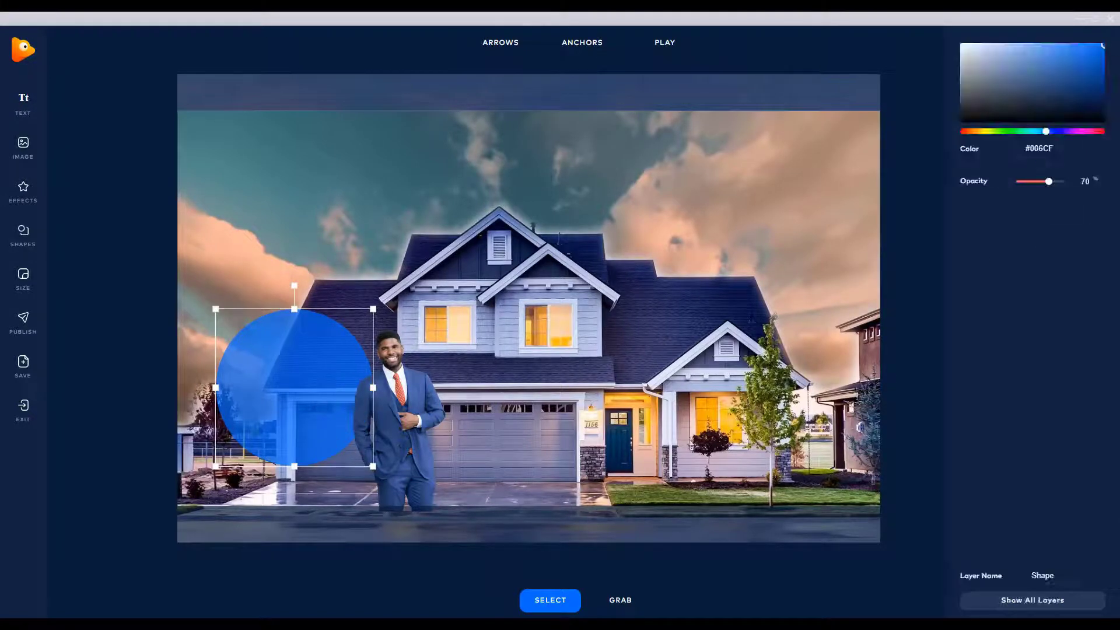
pyautogui.click(968, 119)
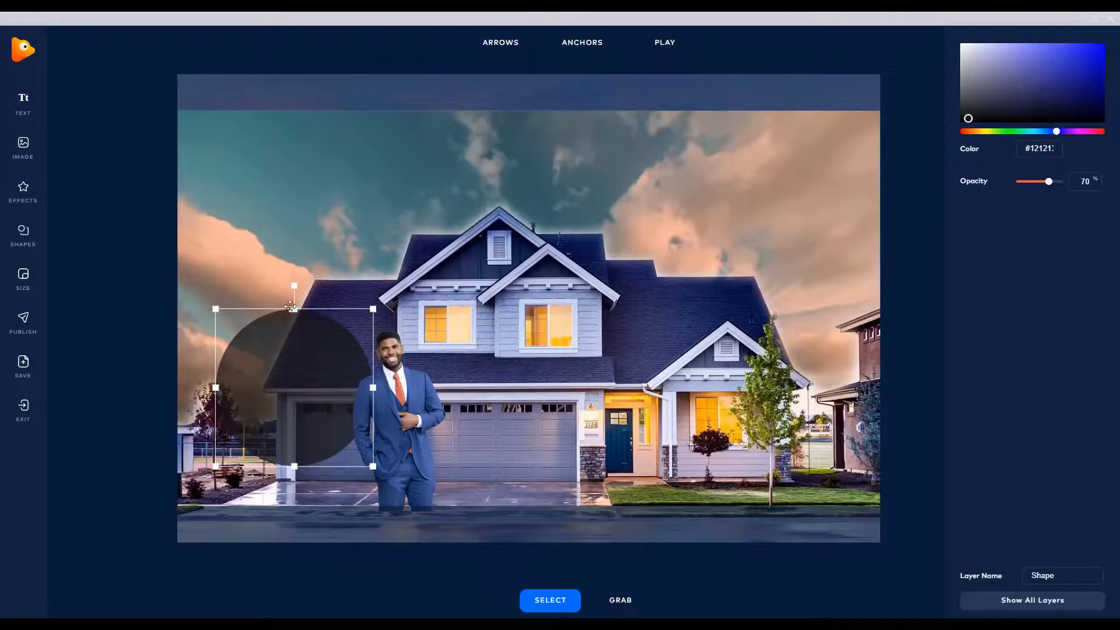
# Step: Enlarge the dark circle so it extends behind the man, and shift the man slightly away from the circle's center
pyautogui.moveTo(214, 308); pyautogui.dragTo(191, 285)
pyautogui.click(378, 468)
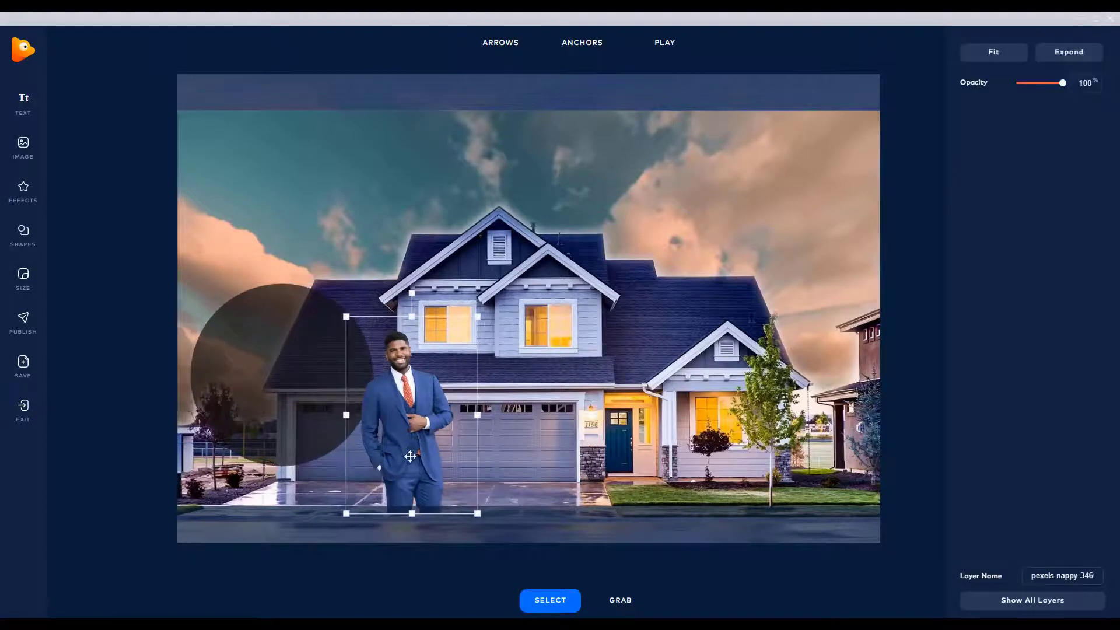
pyautogui.click(371, 467)
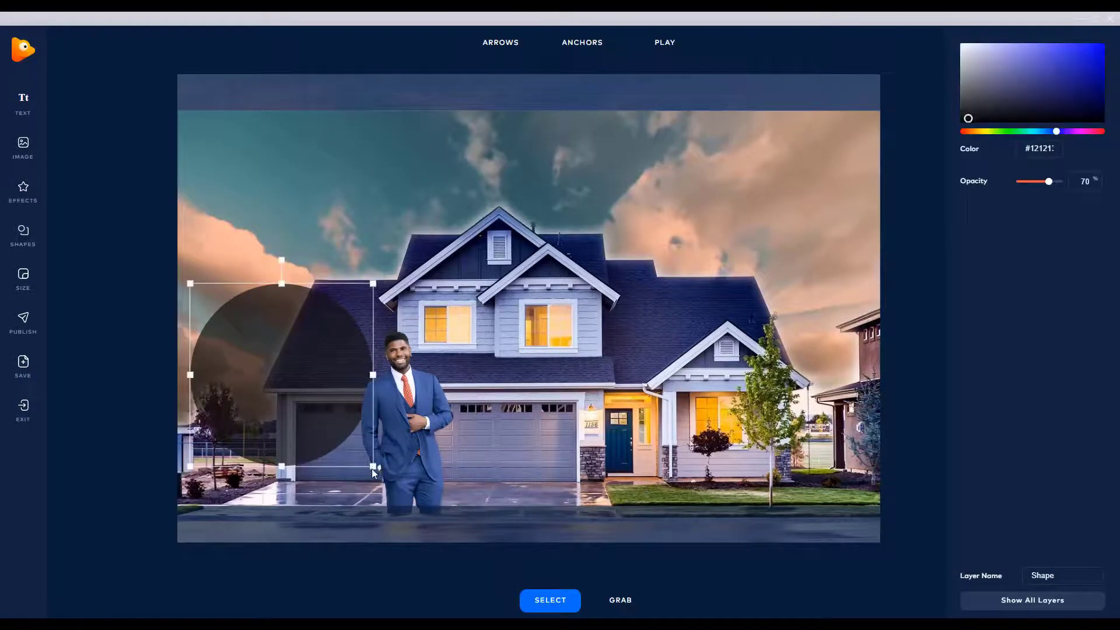
pyautogui.moveTo(373, 467); pyautogui.dragTo(382, 475)
pyautogui.moveTo(302, 402); pyautogui.dragTo(267, 403)
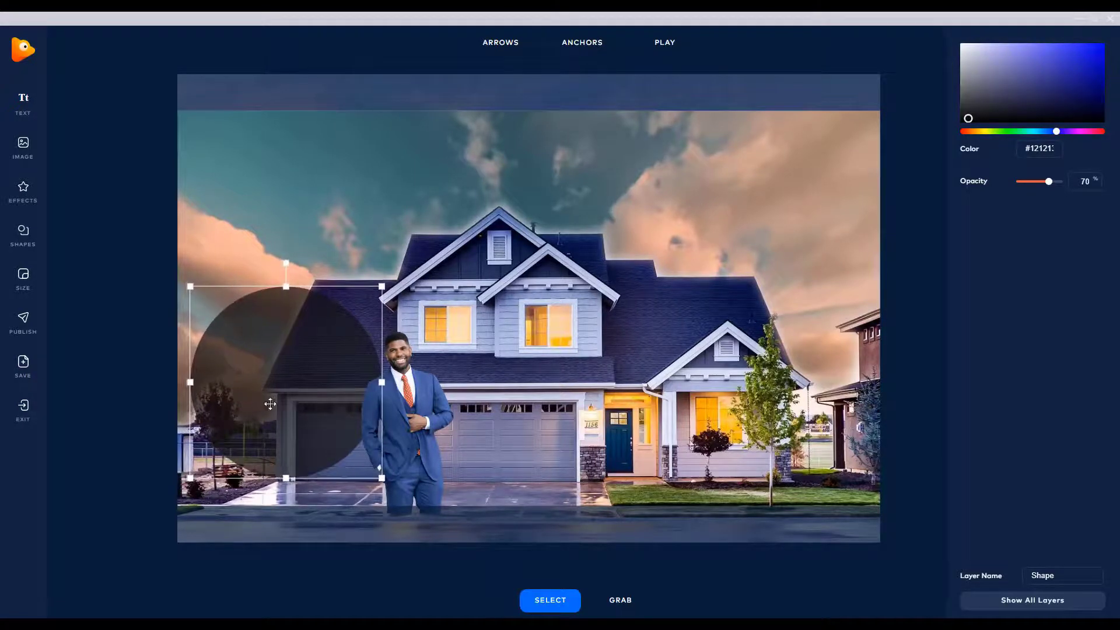
# Step: Add a text element reading "NEW LISTING"
pyautogui.click(24, 104)
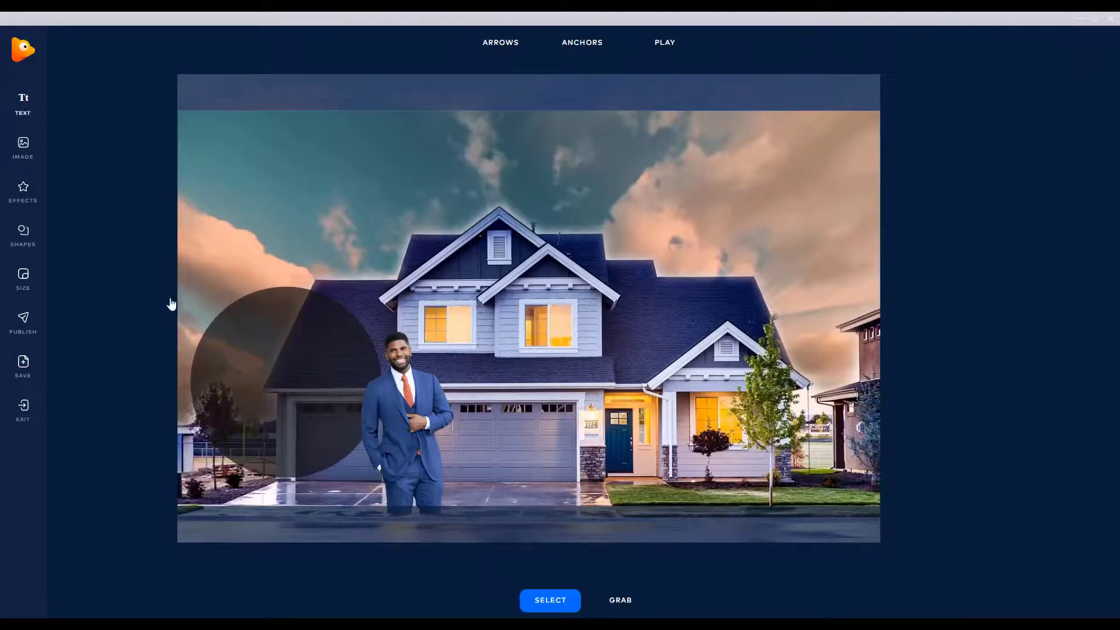
pyautogui.doubleClick(546, 306)
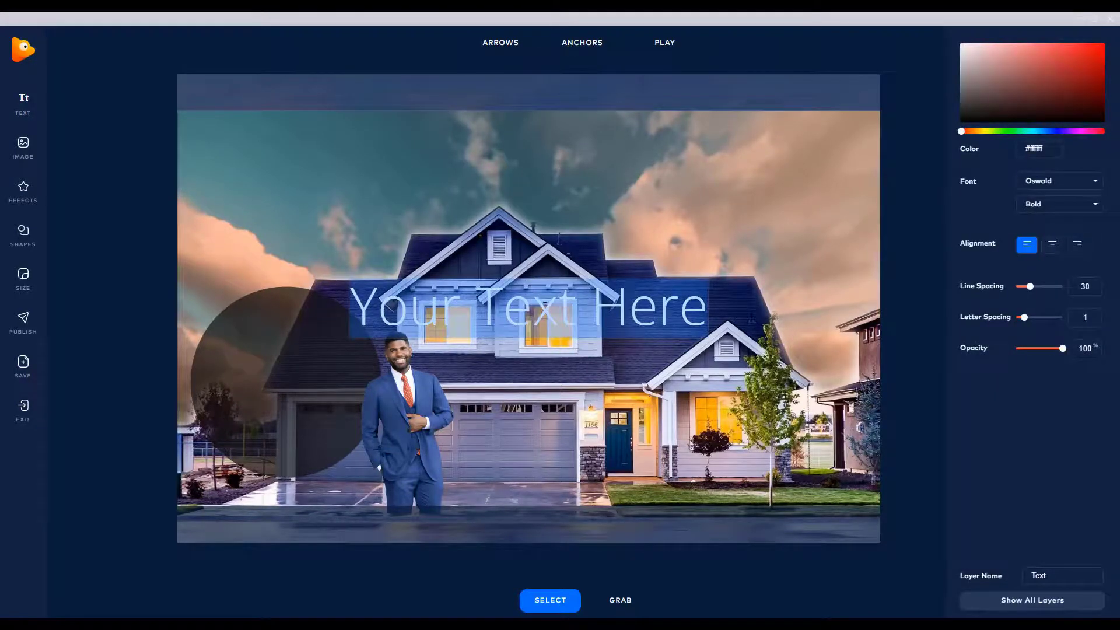
pyautogui.write('NEW ')
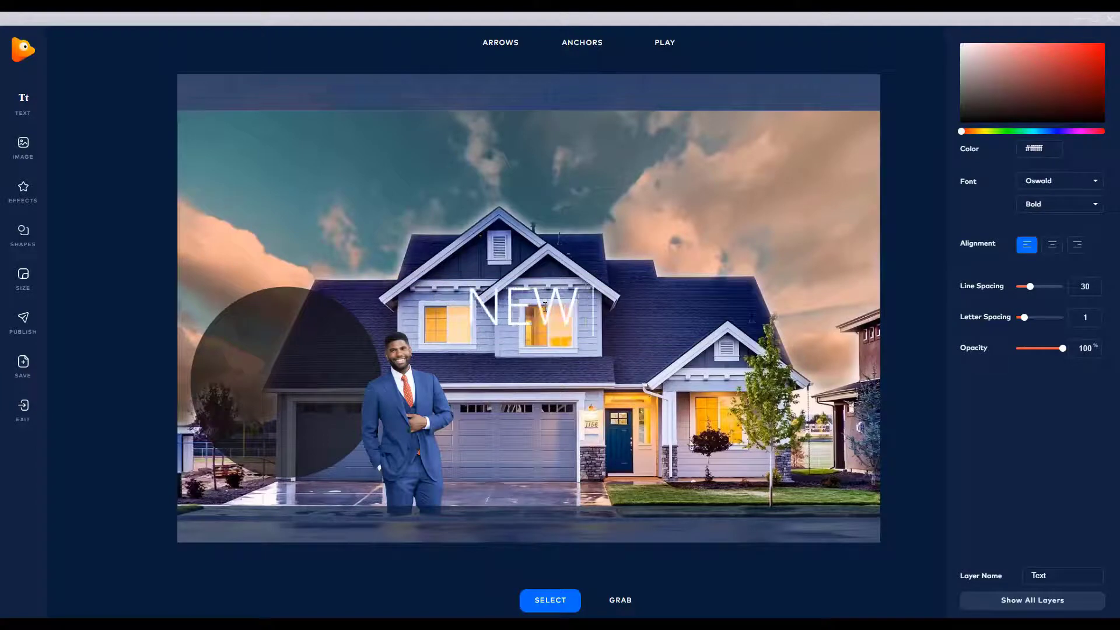
pyautogui.write('LISTING')
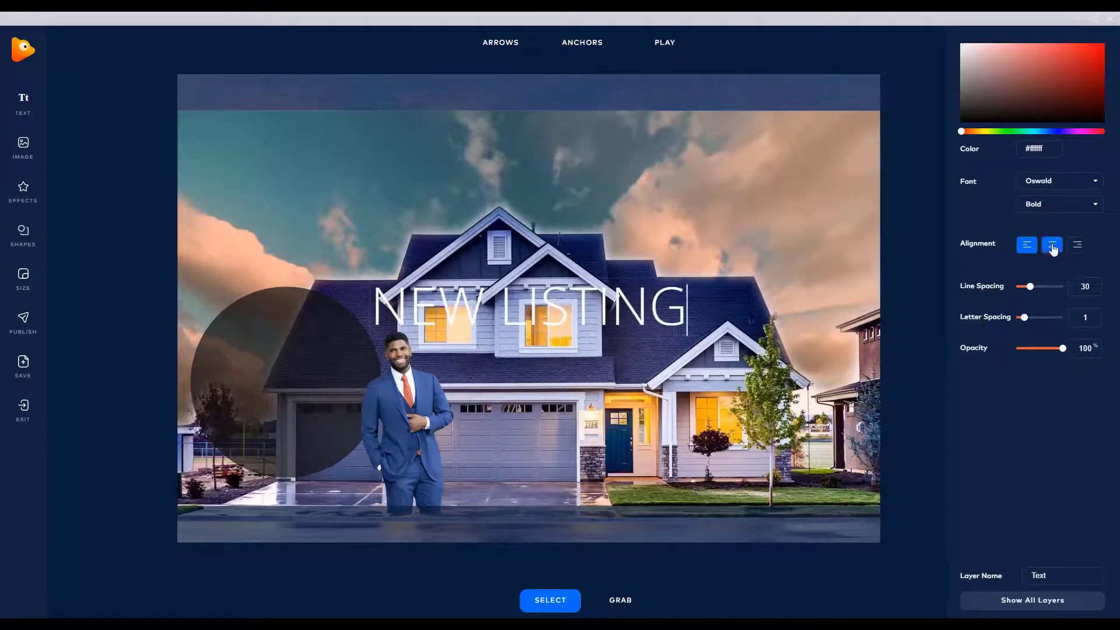
# Step: Center-align the NEW LISTING text and set it in Oswald Regular
pyautogui.click(1065, 204)
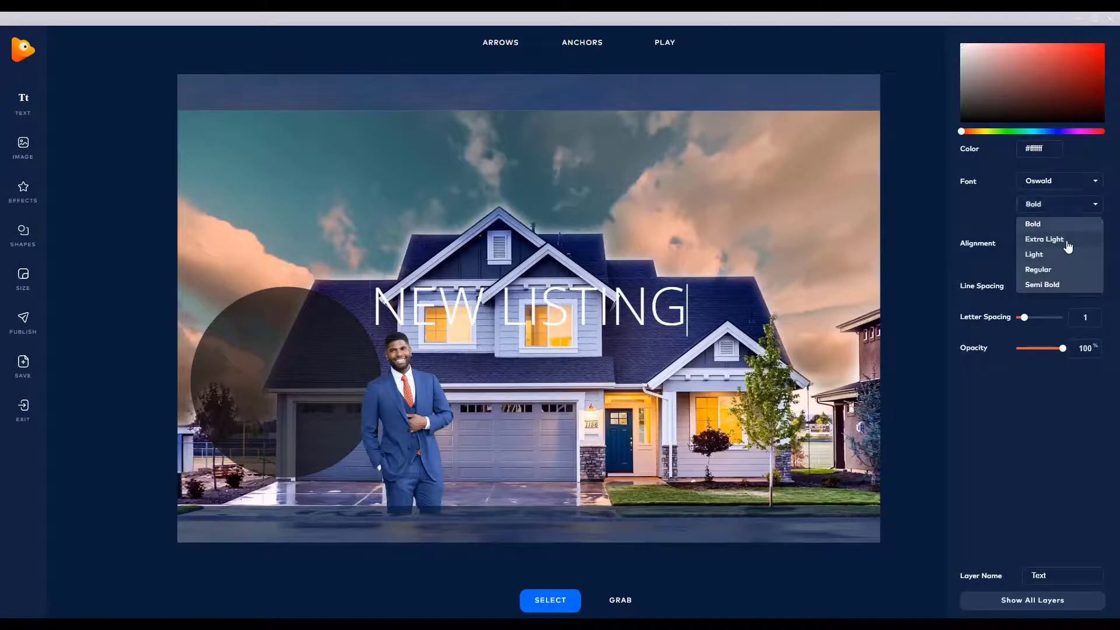
pyautogui.click(1075, 205)
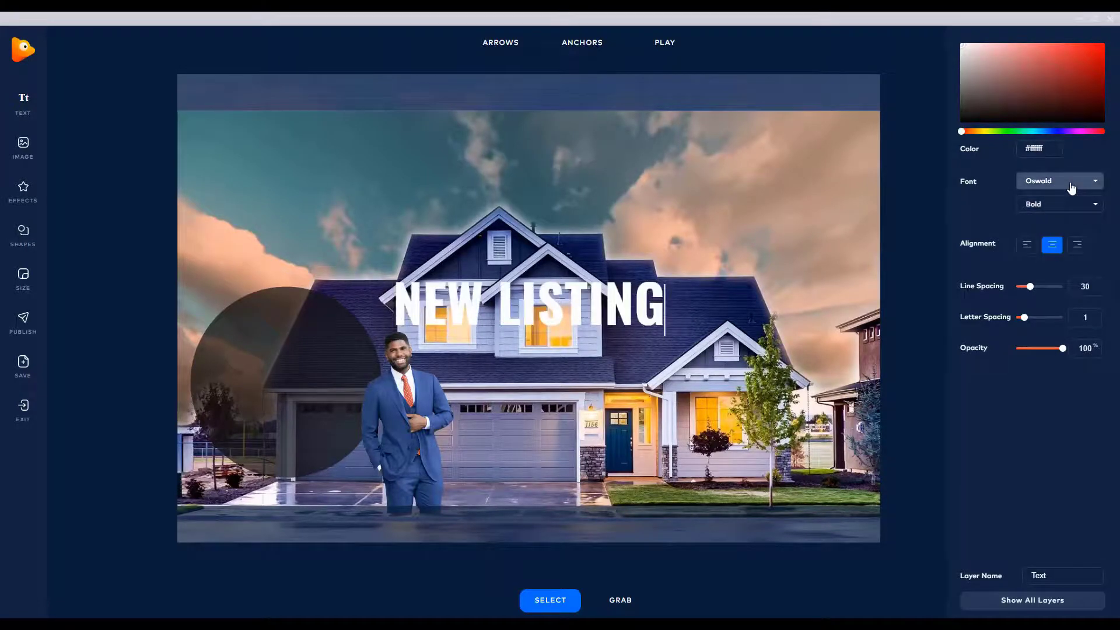
pyautogui.click(1072, 186)
pyautogui.scroll(-5, 1073, 271)
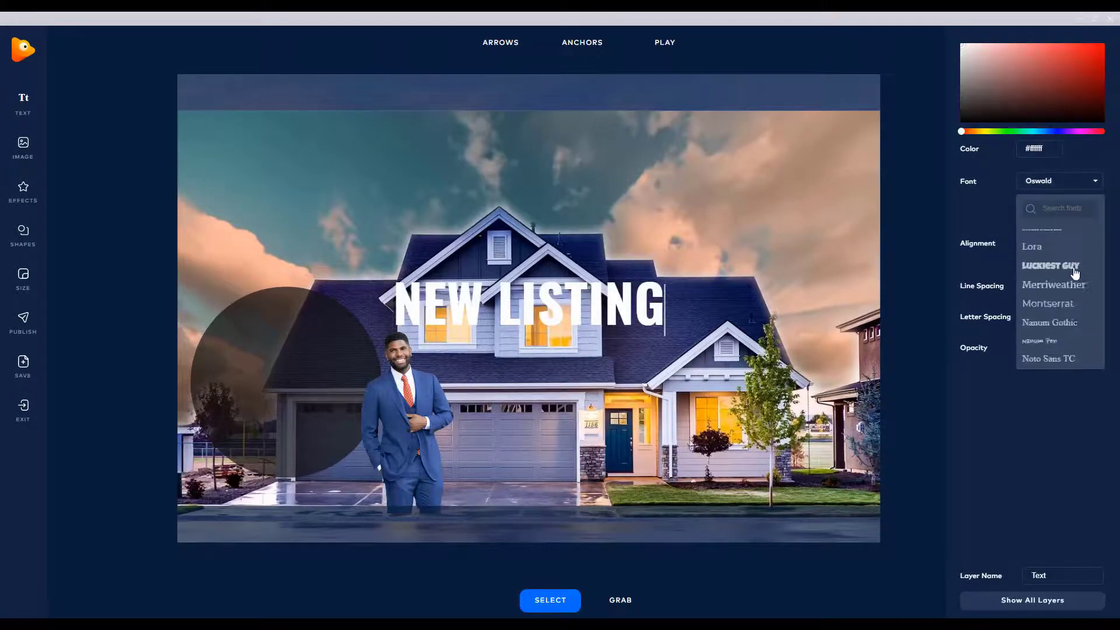
pyautogui.scroll(-3, 1075, 273)
pyautogui.scroll(1, 1060, 278)
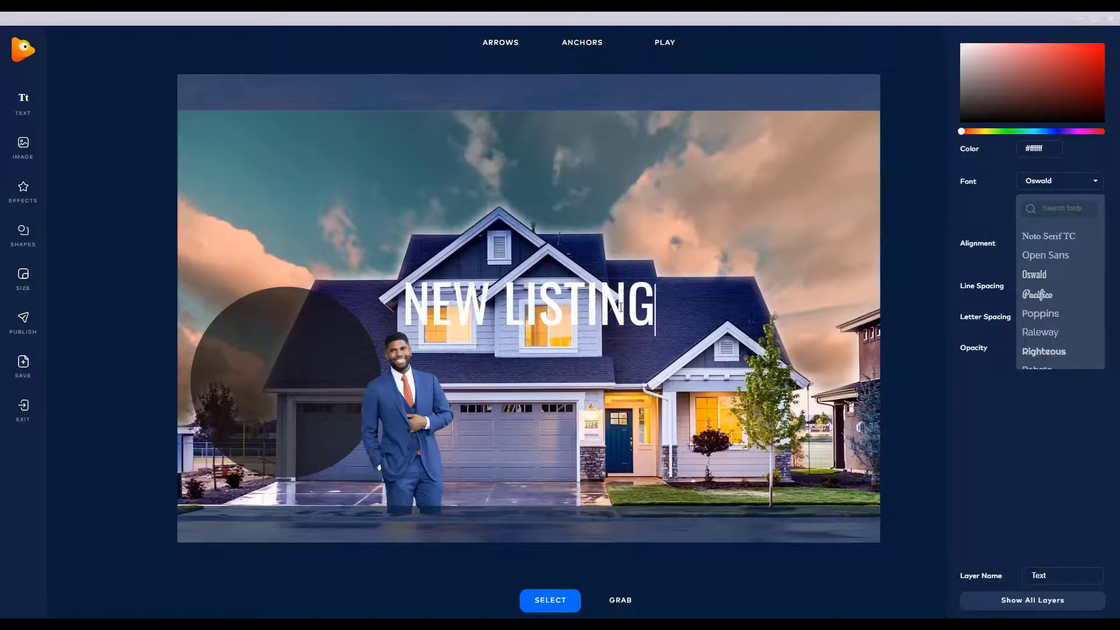
# Step: Shrink the NEW LISTING text and place it across the upper part of the dark circle
pyautogui.click(561, 311)
pyautogui.click(561, 311)
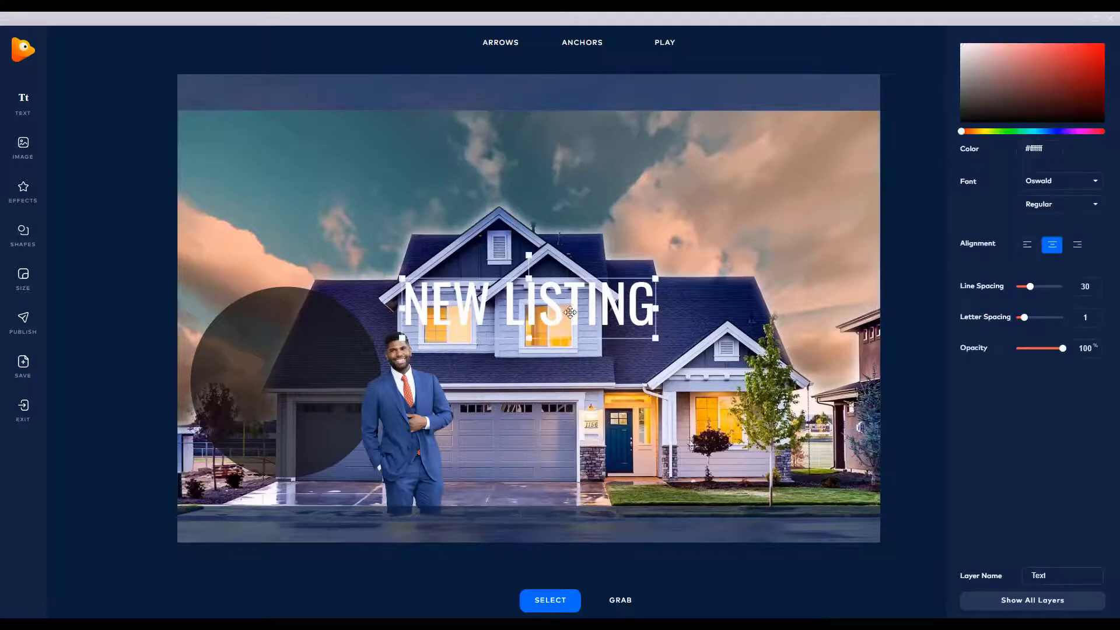
pyautogui.moveTo(601, 300); pyautogui.dragTo(364, 323)
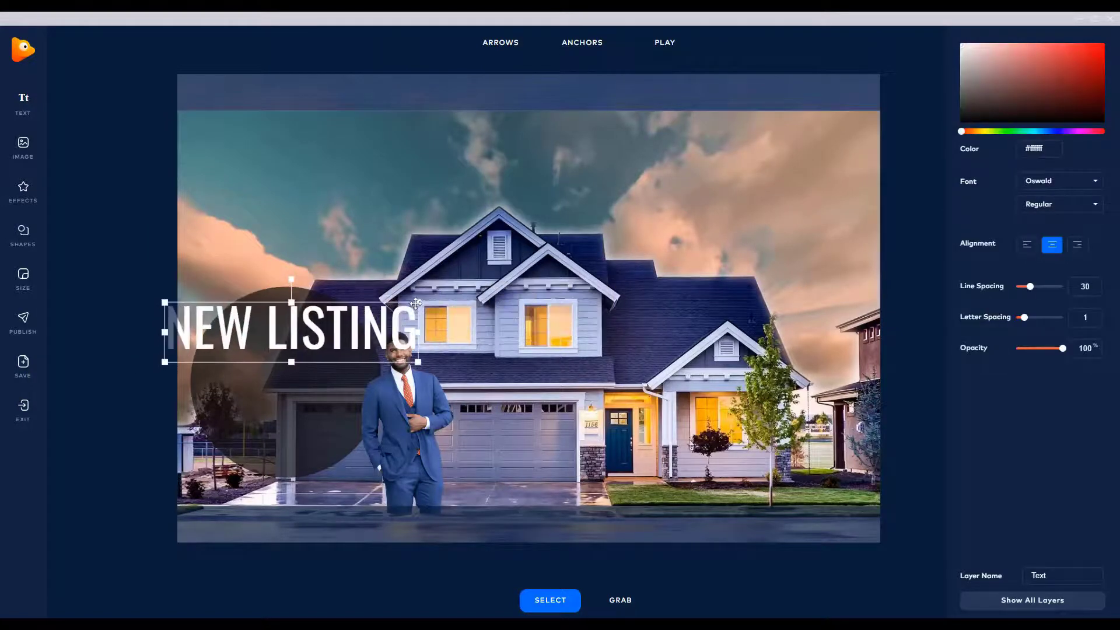
pyautogui.moveTo(418, 301); pyautogui.dragTo(333, 343)
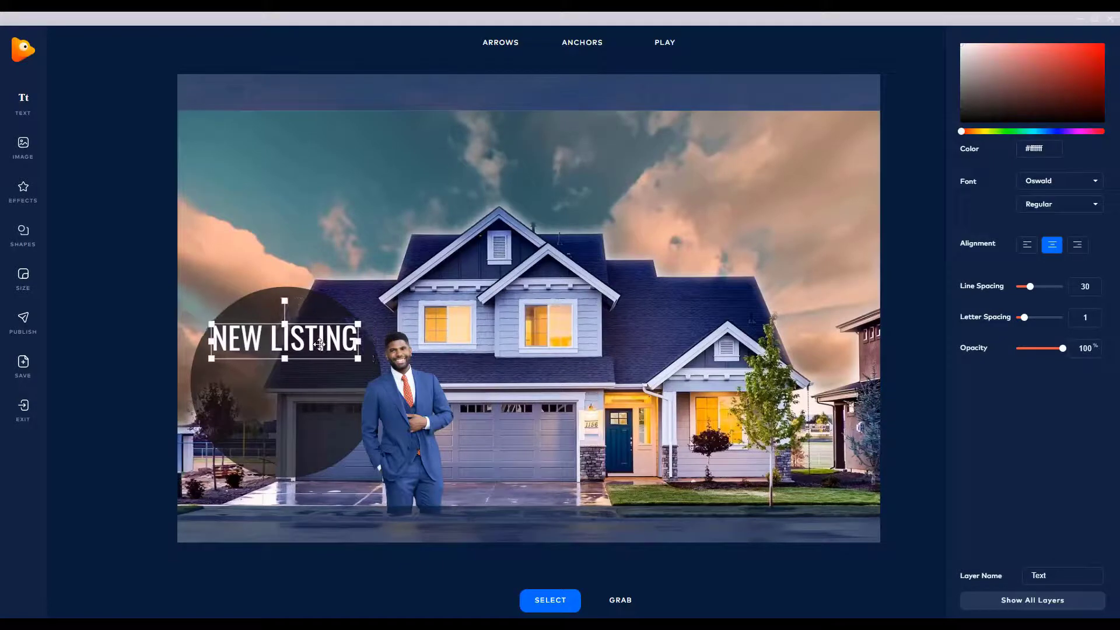
# Step: Add a second text element reading "CLICK BELOW FOR MORE"
pyautogui.click(32, 100)
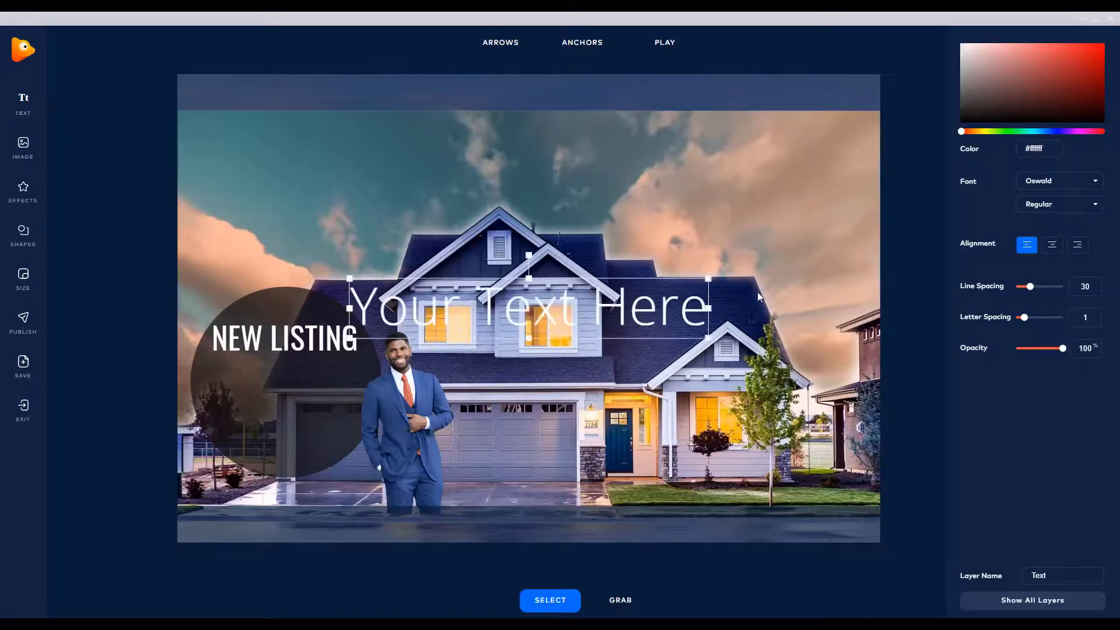
pyautogui.doubleClick(638, 310)
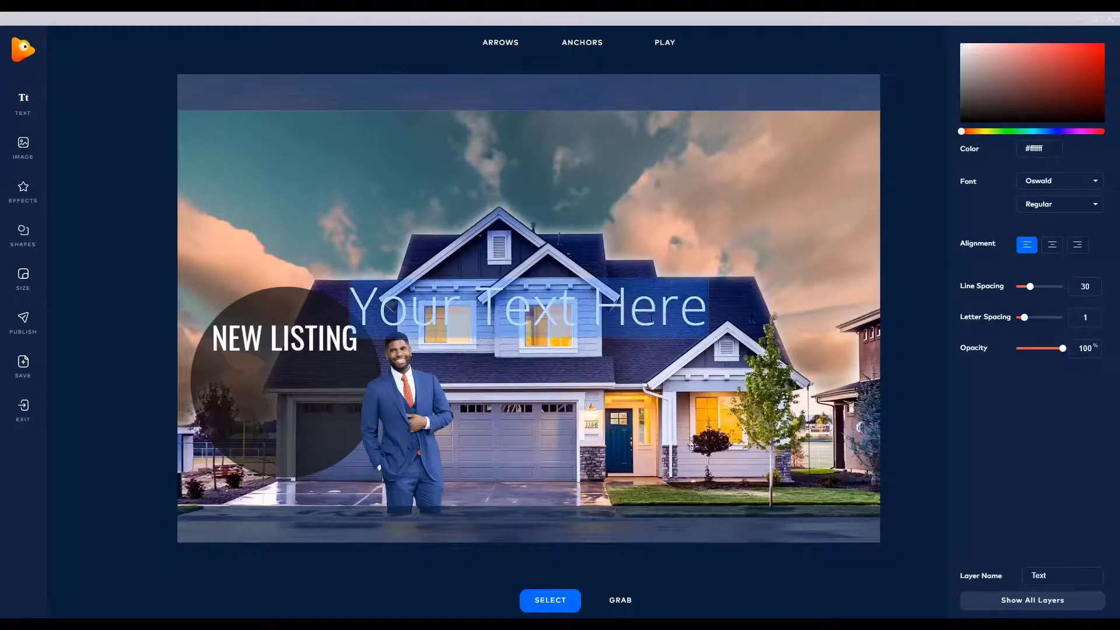
pyautogui.write('CLICK BELO')
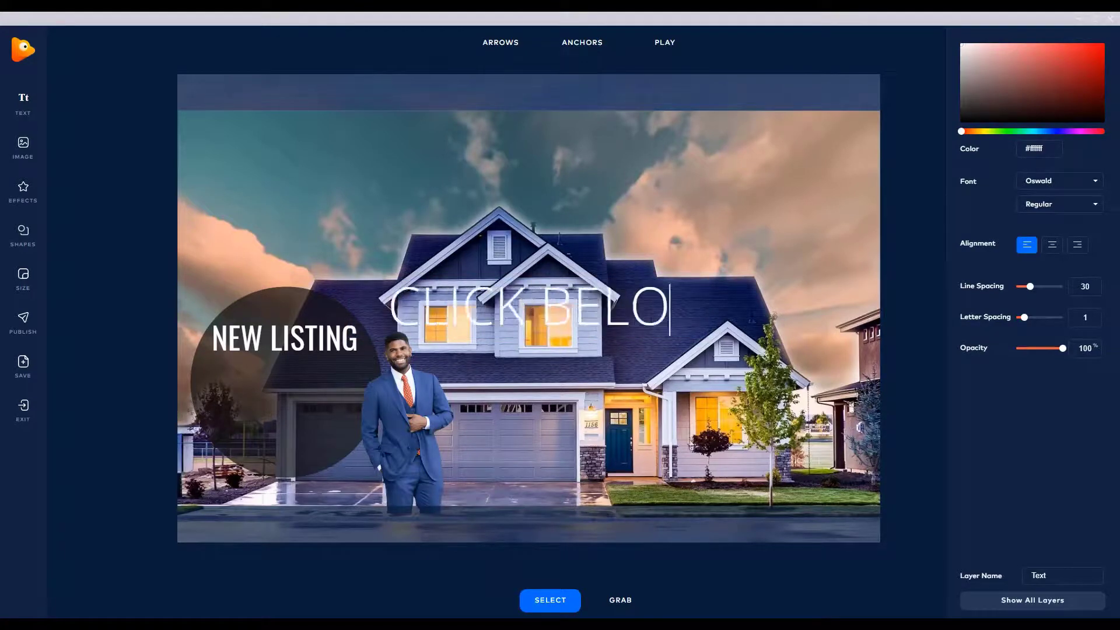
pyautogui.write('W FOR MORE')
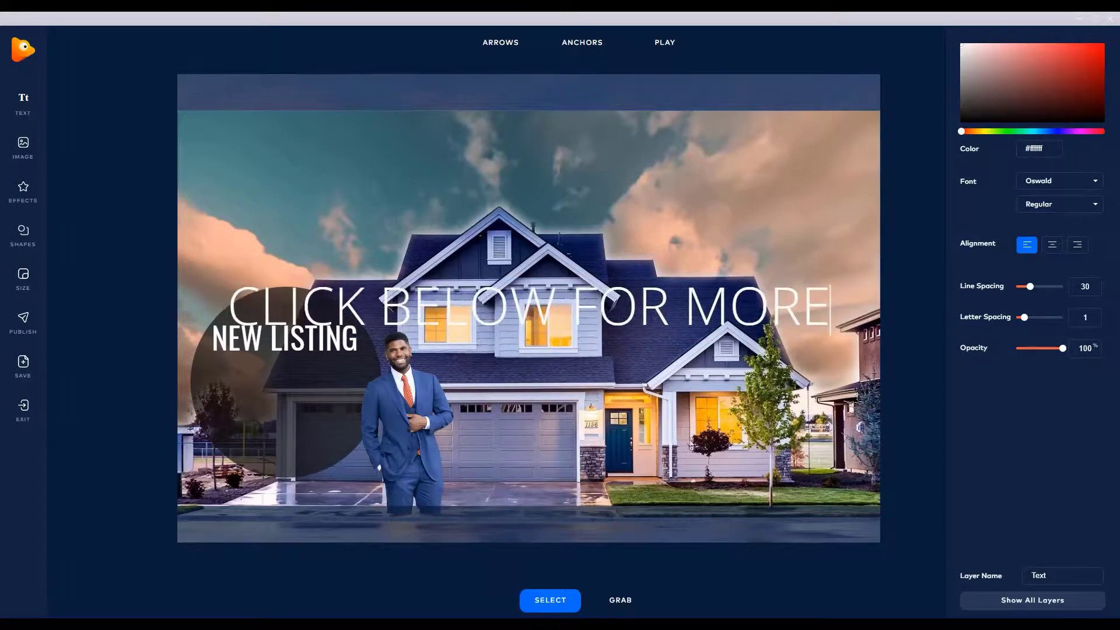
# Step: Replace the second text's wording with "COMMENT BELOW FOR DETAILS", breaking the line before "FOR"
pyautogui.hotkey('ctrl', 'z')
pyautogui.press('BackSpace')
pyautogui.write('COMMENT')
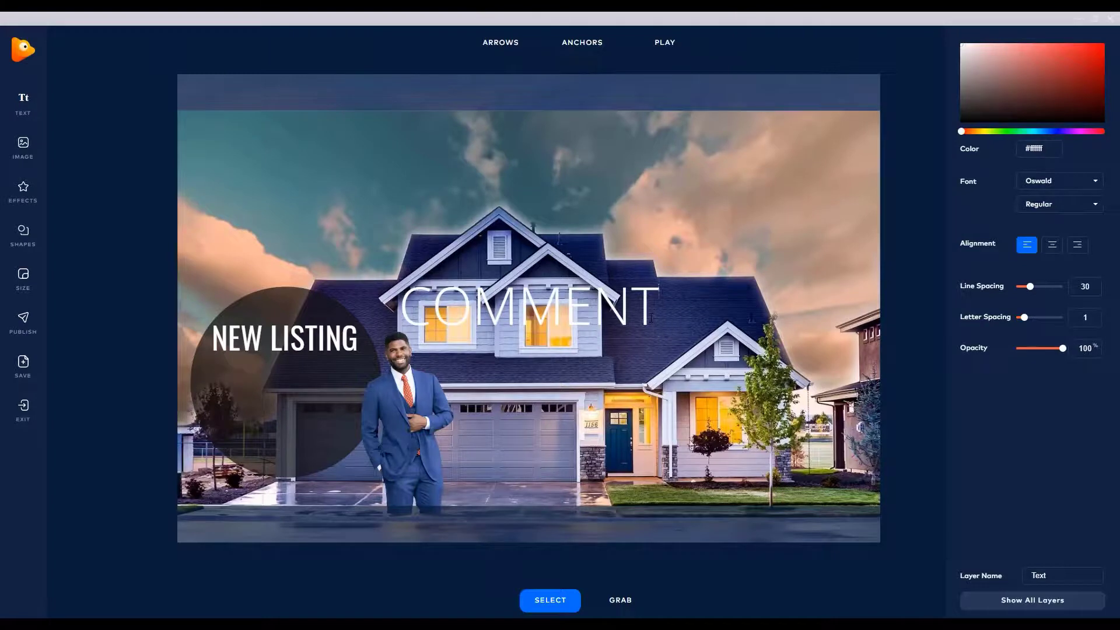
pyautogui.write('BELOW FOR DETA')
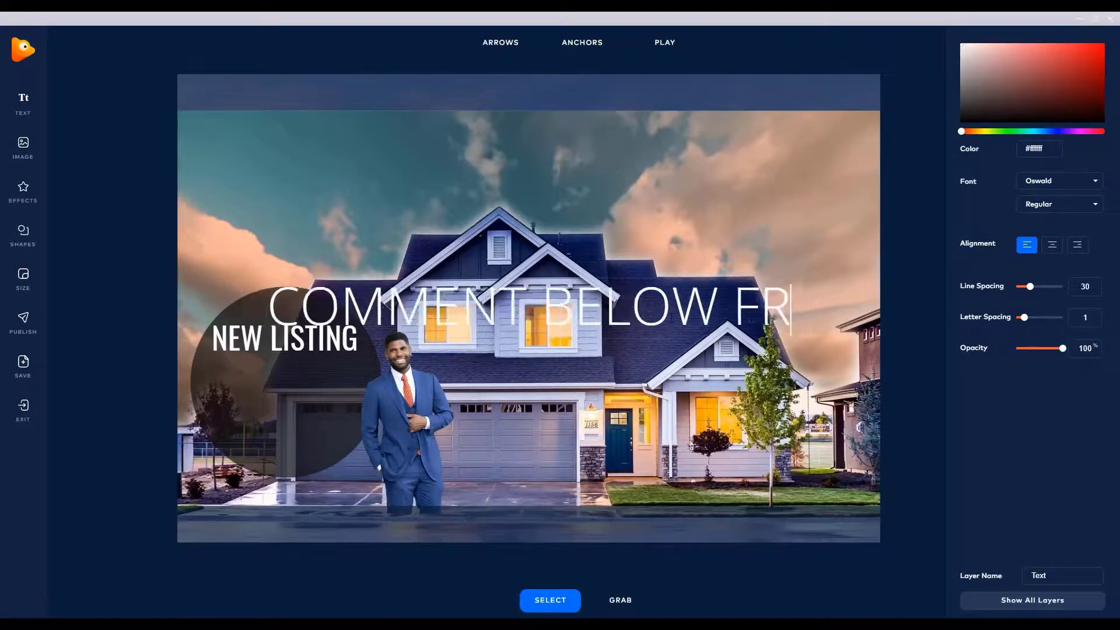
pyautogui.write('ILS')
pyautogui.click(608, 307)
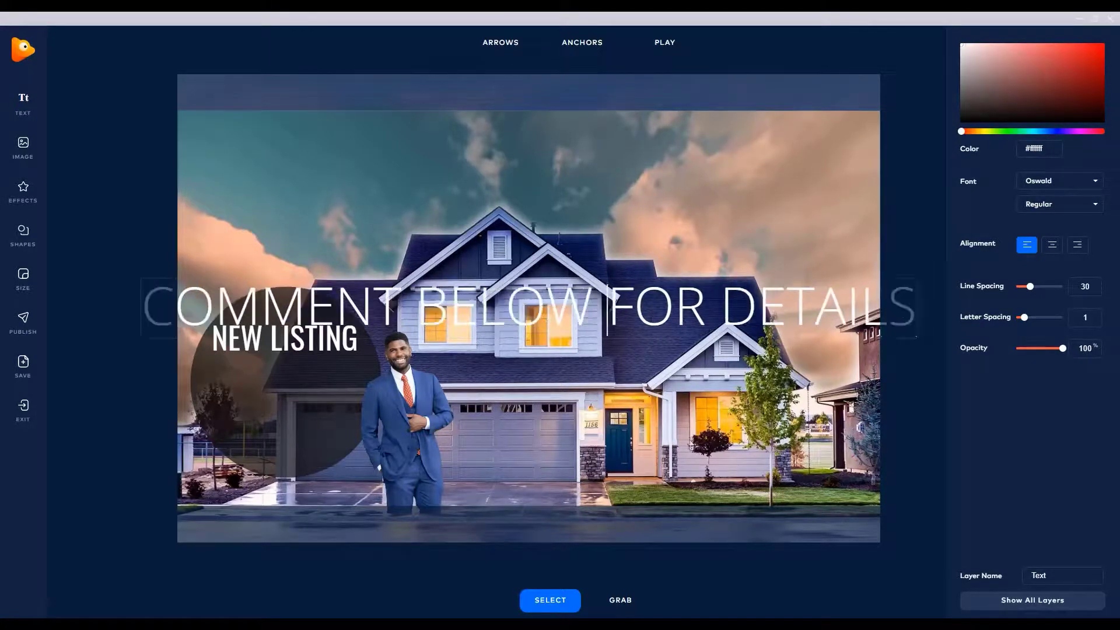
pyautogui.press('Return')
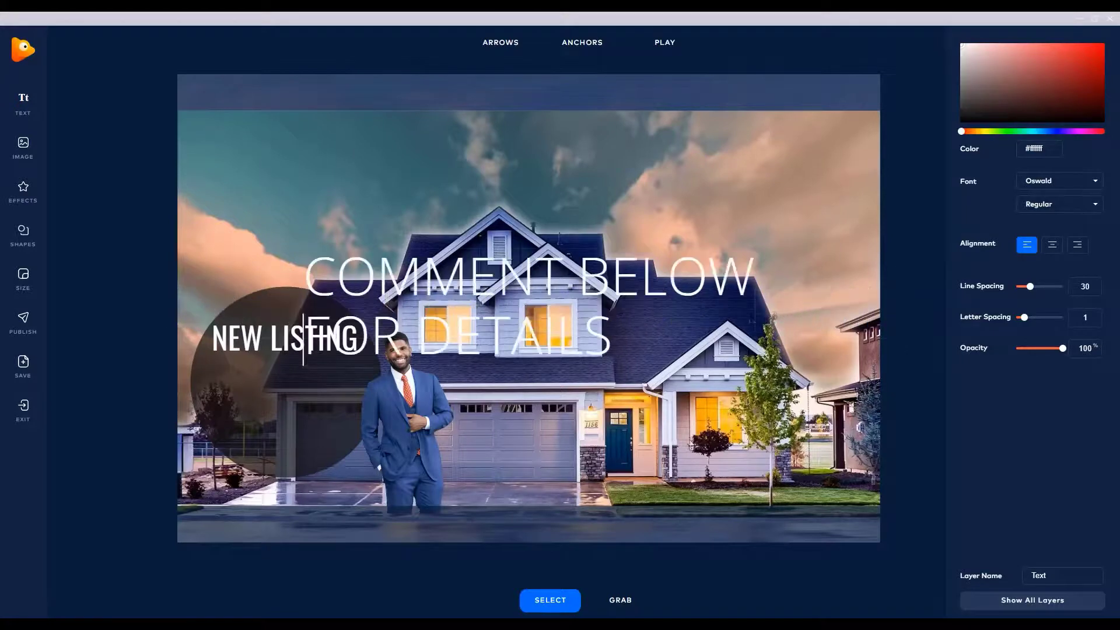
# Step: Center-align the COMMENT BELOW FOR DETAILS text and set it in Oswald Regular
pyautogui.click(1059, 256)
pyautogui.click(1073, 205)
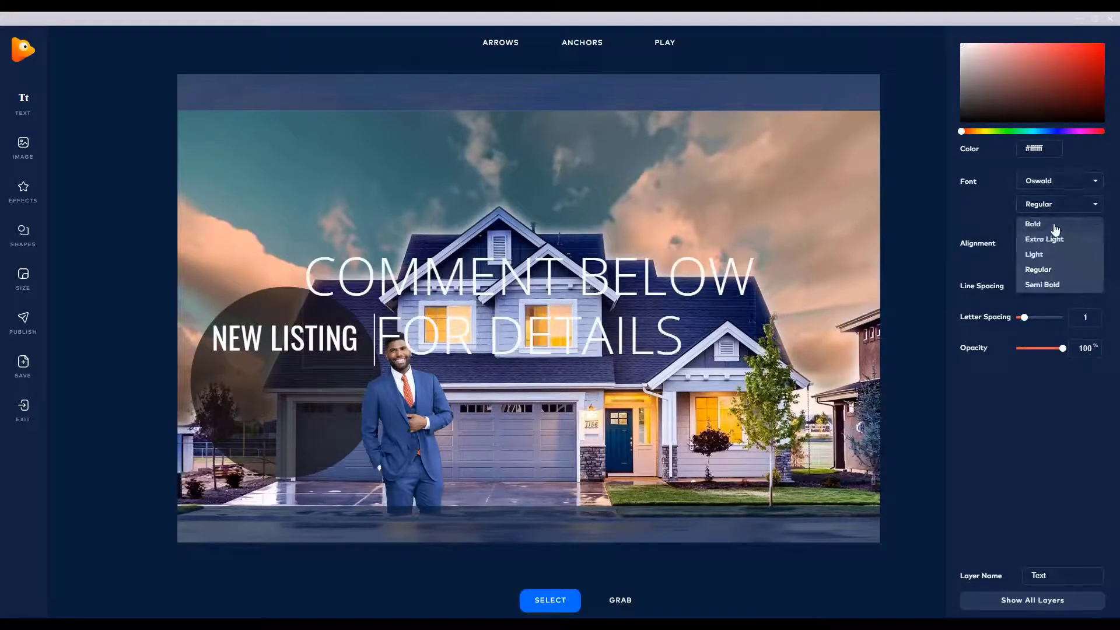
pyautogui.click(1056, 229)
pyautogui.click(1060, 182)
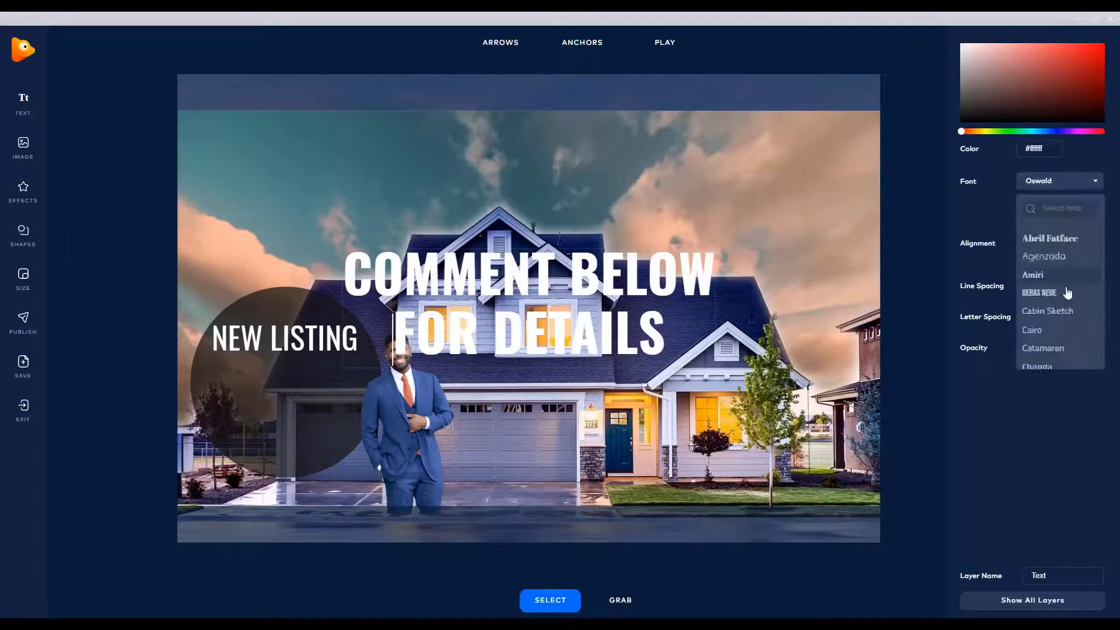
pyautogui.scroll(-15, 1067, 291)
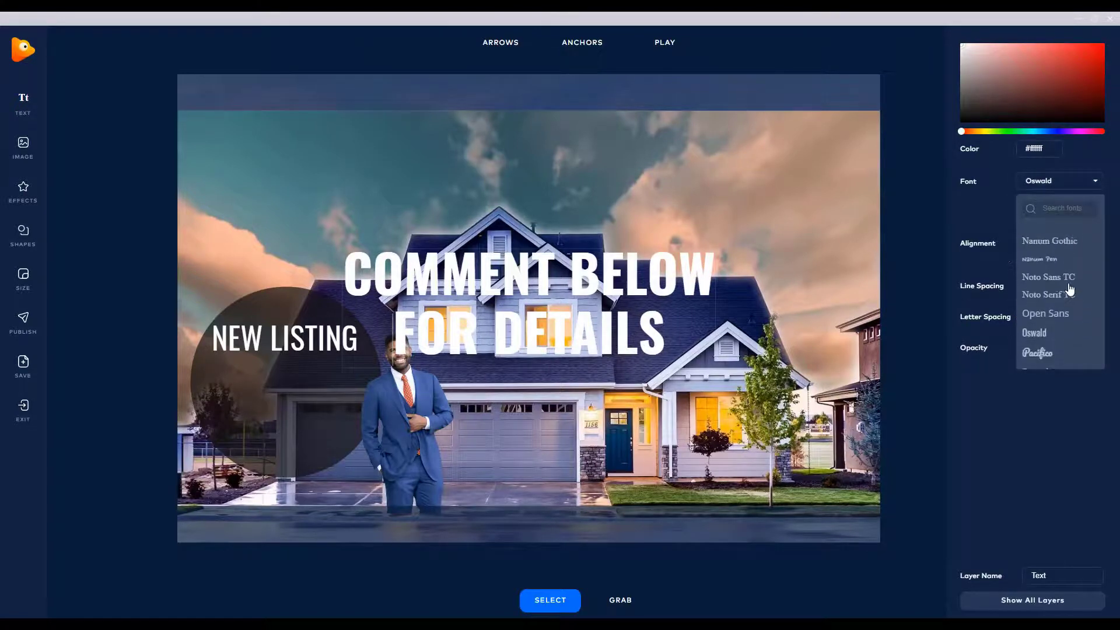
pyautogui.click(1031, 336)
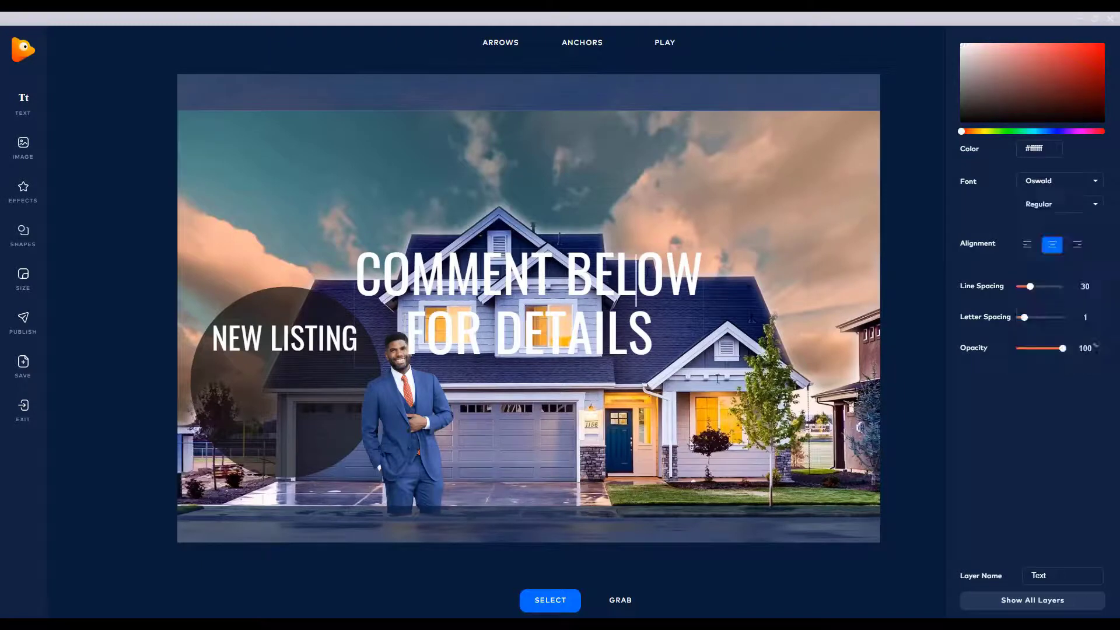
pyautogui.click(320, 464)
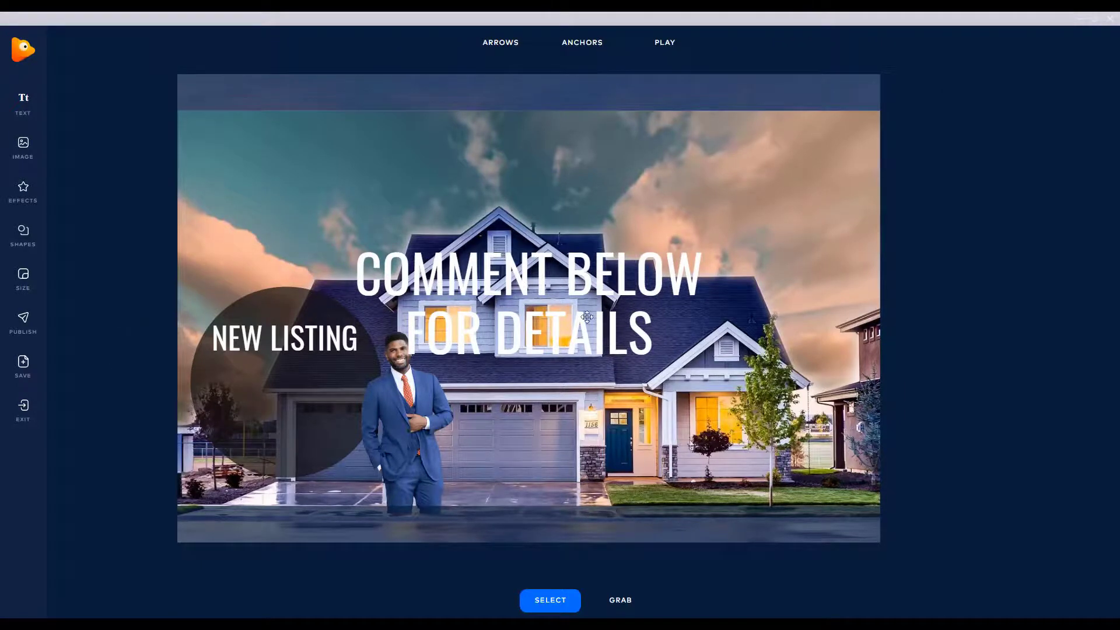
# Step: Shrink the COMMENT BELOW FOR DETAILS text and place it in the lower part of the dark circle
pyautogui.click(611, 295)
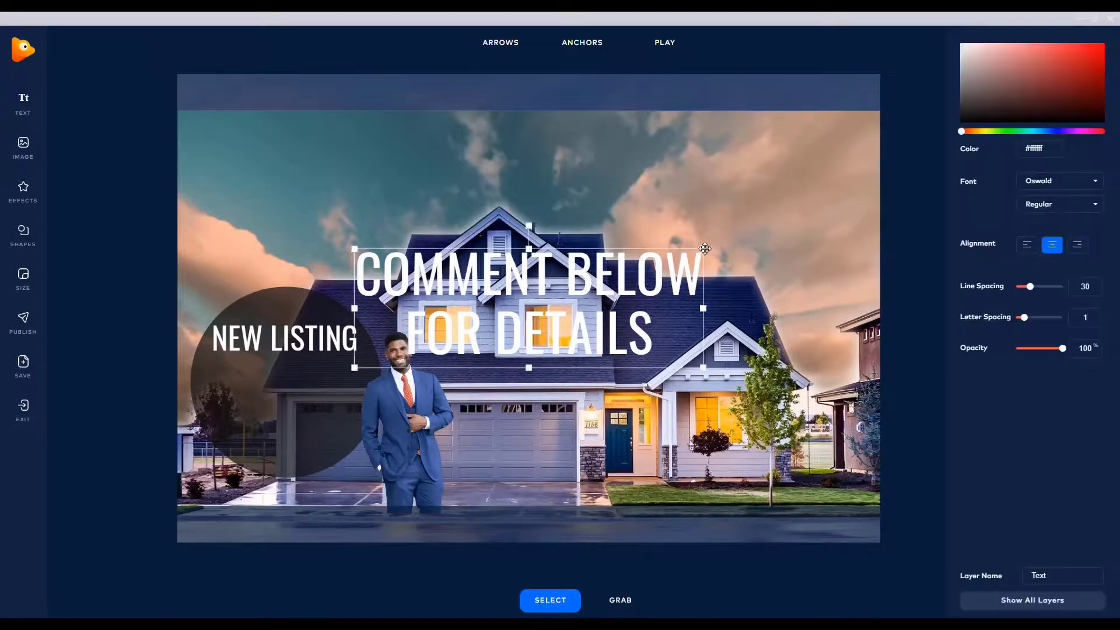
pyautogui.moveTo(703, 249); pyautogui.dragTo(347, 406)
pyautogui.moveTo(301, 416); pyautogui.dragTo(337, 418)
pyautogui.scroll(-2, 333, 419)
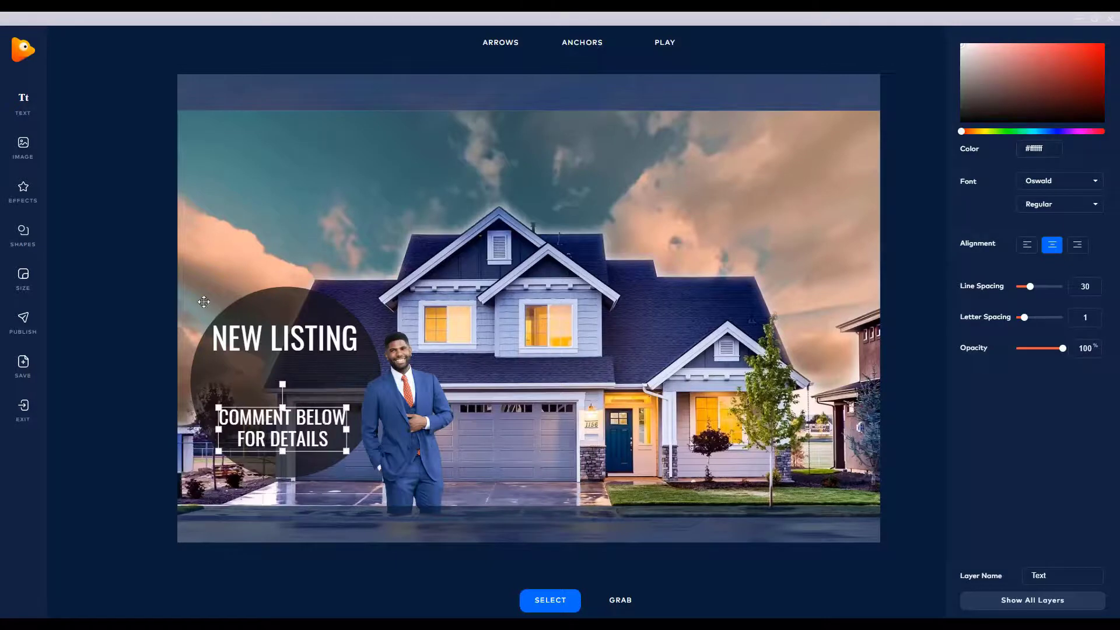
pyautogui.click(129, 211)
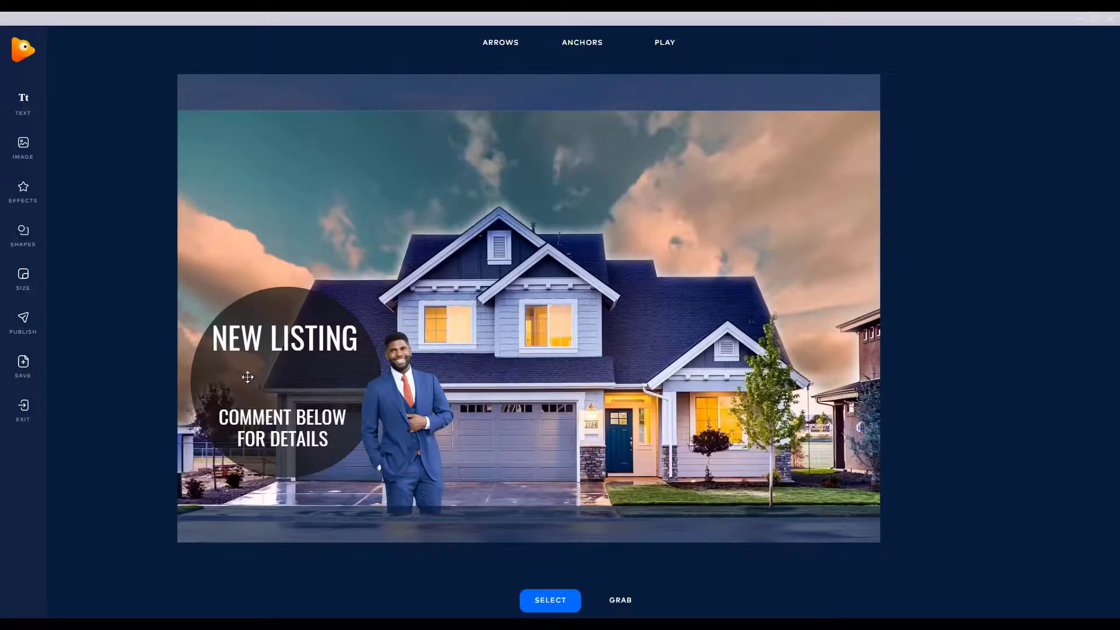
# Step: Add a third text element reading "$500,000"
pyautogui.click(23, 101)
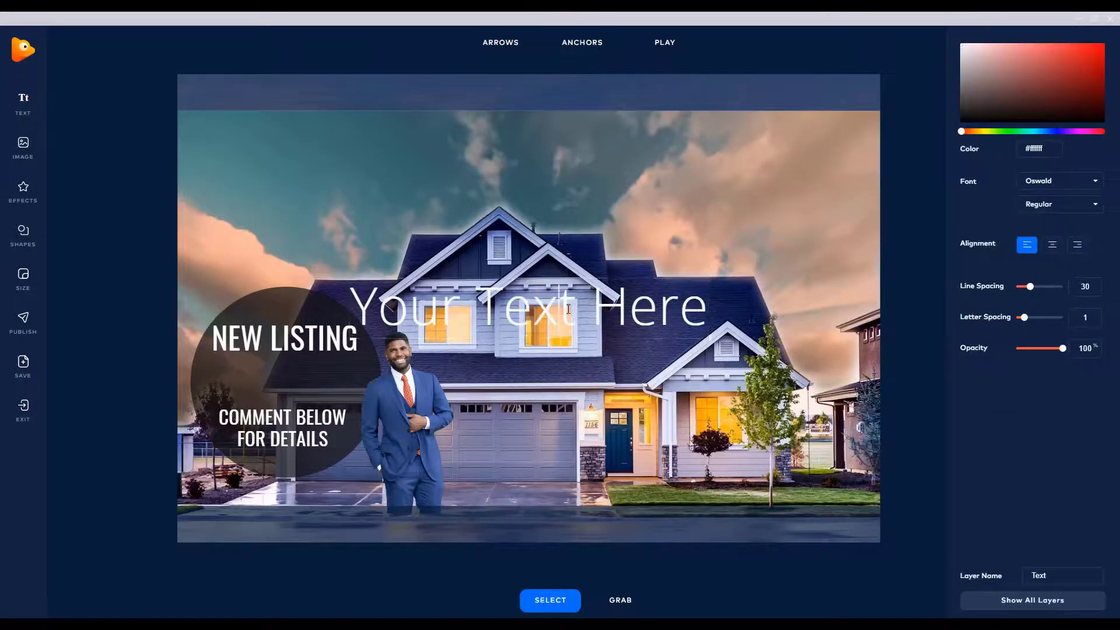
pyautogui.doubleClick(579, 317)
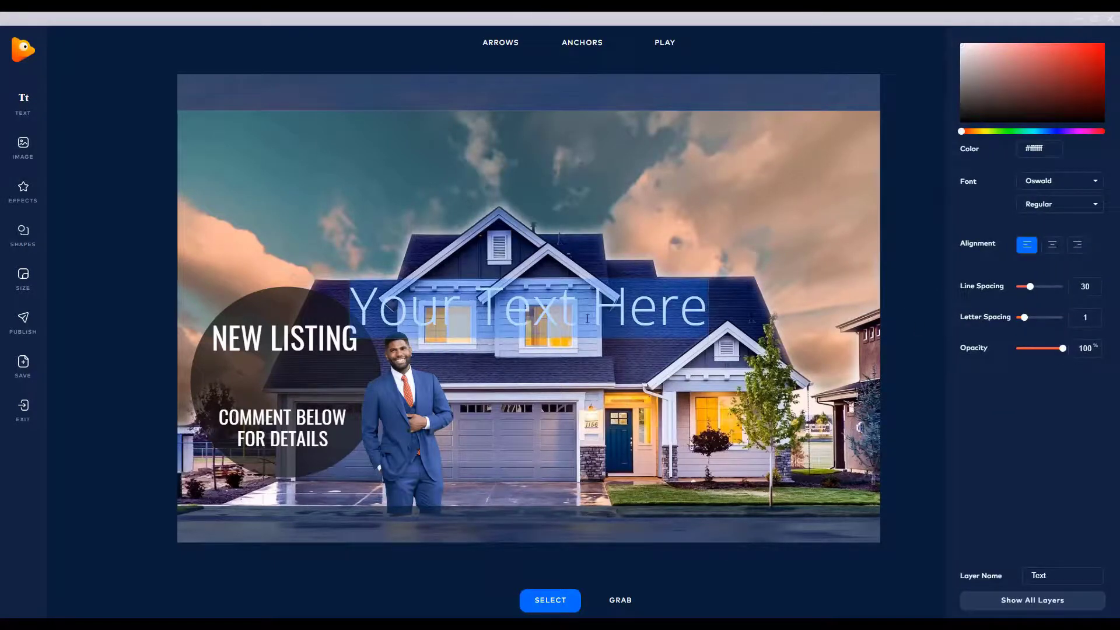
pyautogui.write('$50')
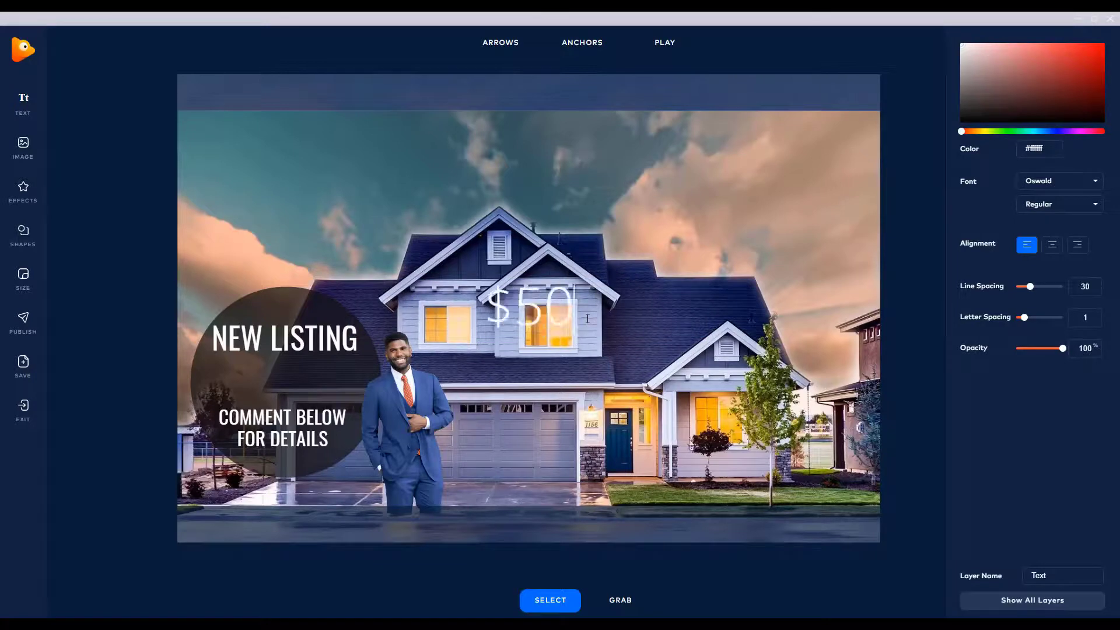
pyautogui.write('0,0000')
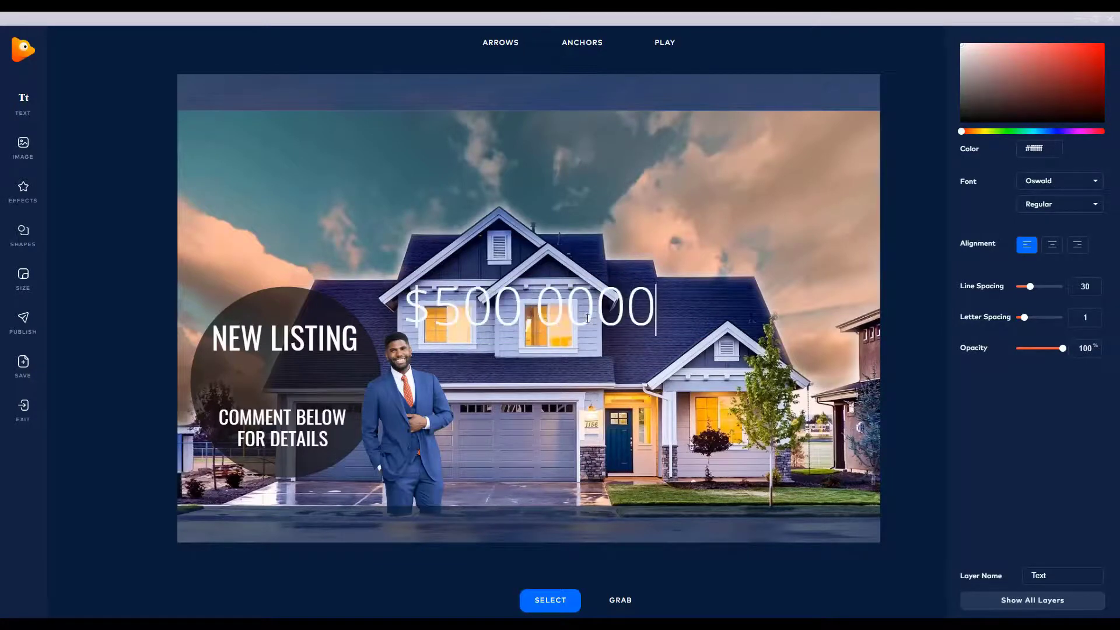
pyautogui.press('BackSpace')
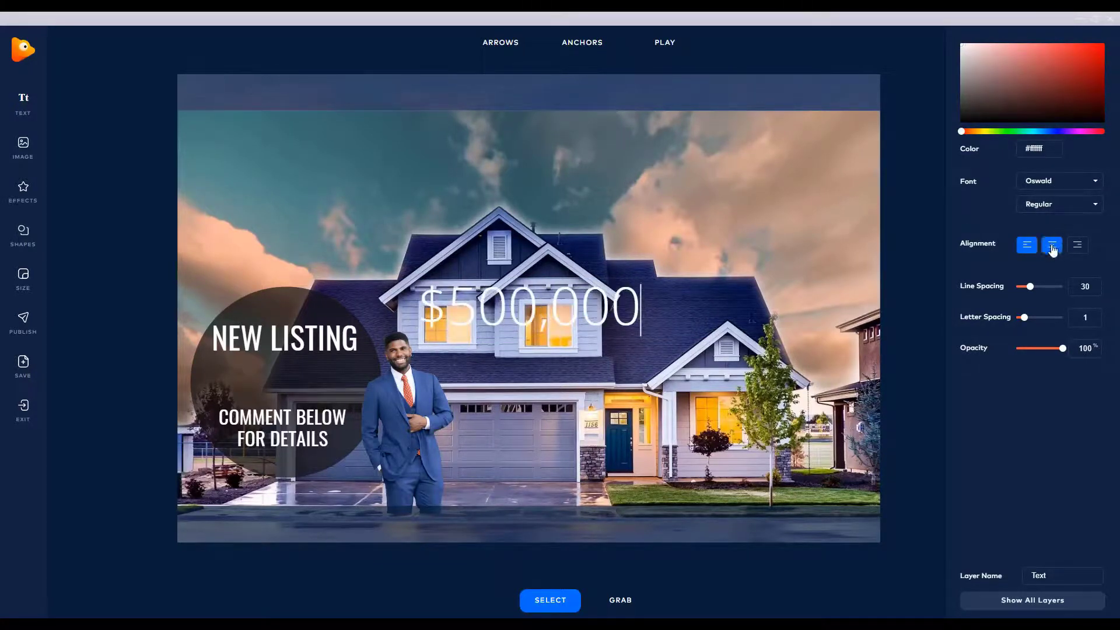
# Step: Center-align the $500,000 text and set it in Oswald Regular
pyautogui.click(1058, 204)
pyautogui.click(1043, 223)
pyautogui.click(1080, 182)
pyautogui.scroll(-8, 1067, 287)
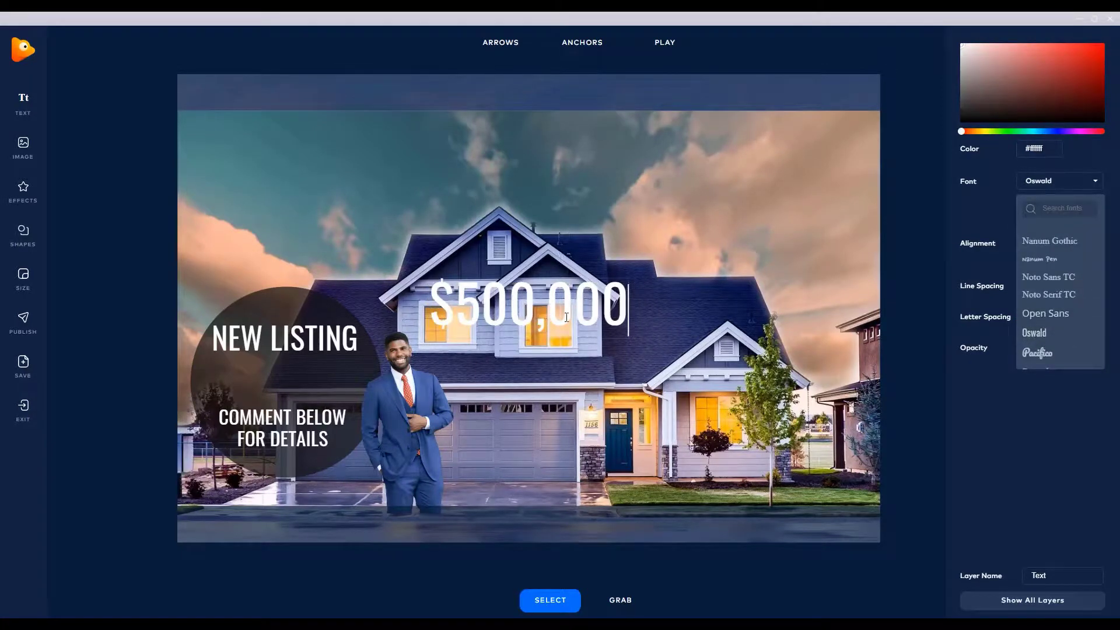
pyautogui.click(268, 390)
# Step: Shrink the $500,000 text into the space below NEW LISTING, and make the COMMENT BELOW FOR DETAILS text slightly smaller and lower
pyautogui.click(617, 301)
pyautogui.moveTo(629, 281); pyautogui.dragTo(335, 394)
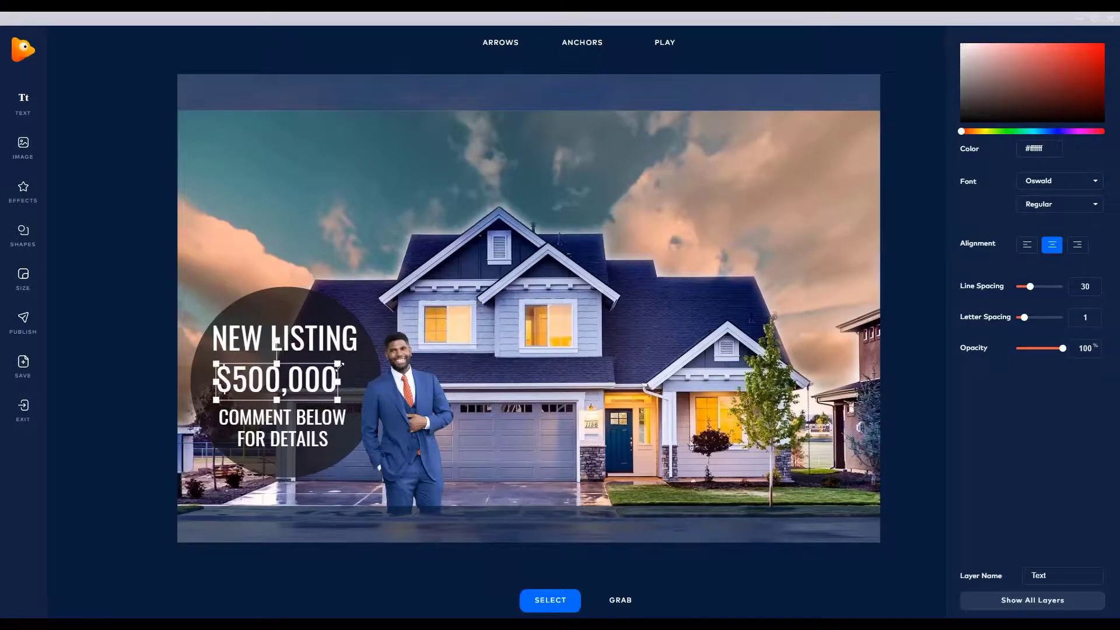
pyautogui.click(282, 419)
pyautogui.moveTo(217, 404); pyautogui.dragTo(304, 438)
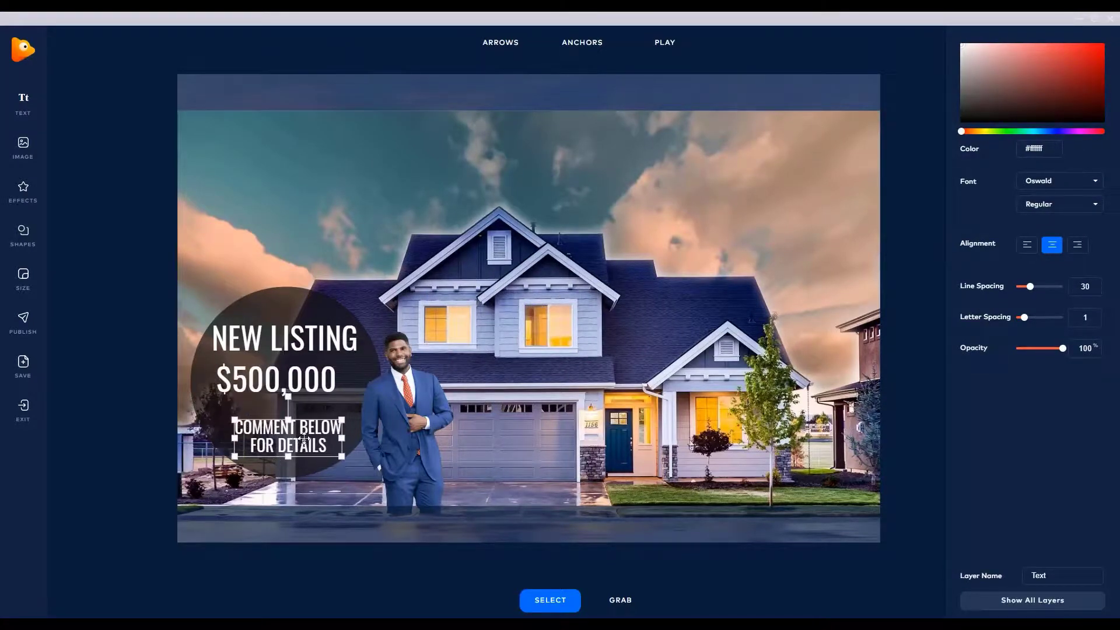
# Step: Fine-tune the positions of the three texts so they sit centered and evenly spaced inside the dark circle
pyautogui.click(292, 381)
pyautogui.moveTo(292, 381); pyautogui.dragTo(309, 349)
pyautogui.click(304, 437)
pyautogui.moveTo(304, 437); pyautogui.dragTo(298, 430)
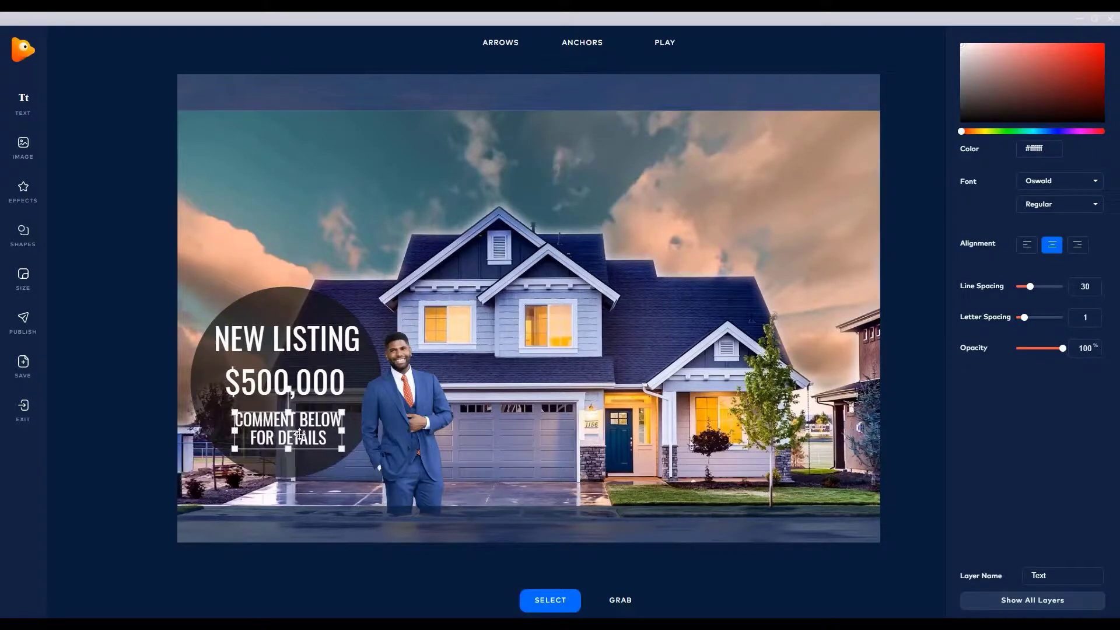
pyautogui.click(313, 389)
pyautogui.click(316, 341)
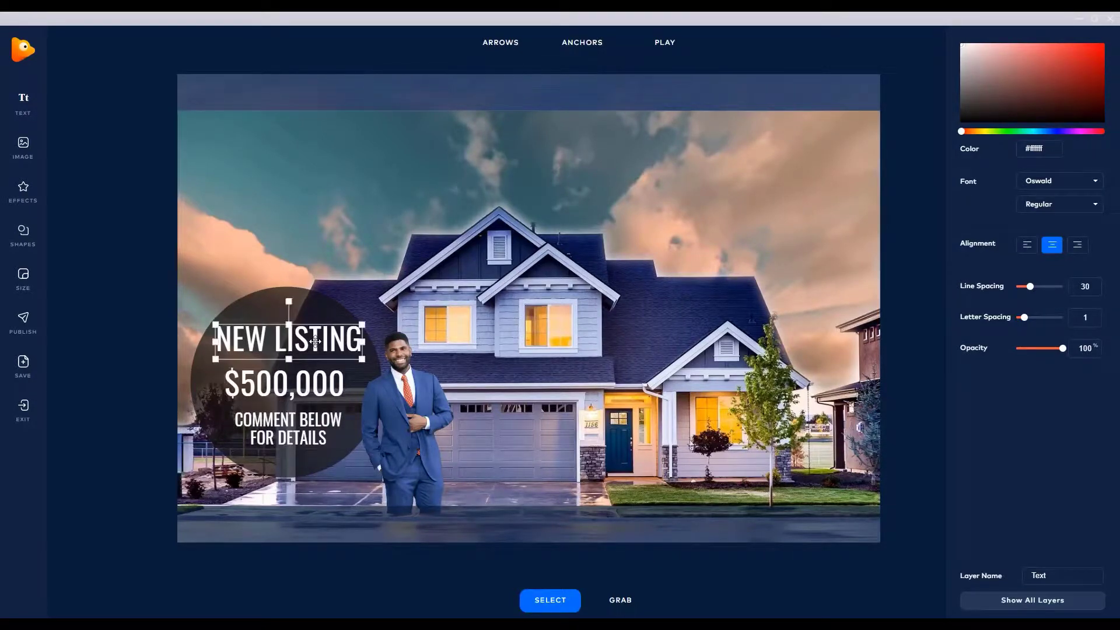
pyautogui.moveTo(315, 342); pyautogui.dragTo(313, 344)
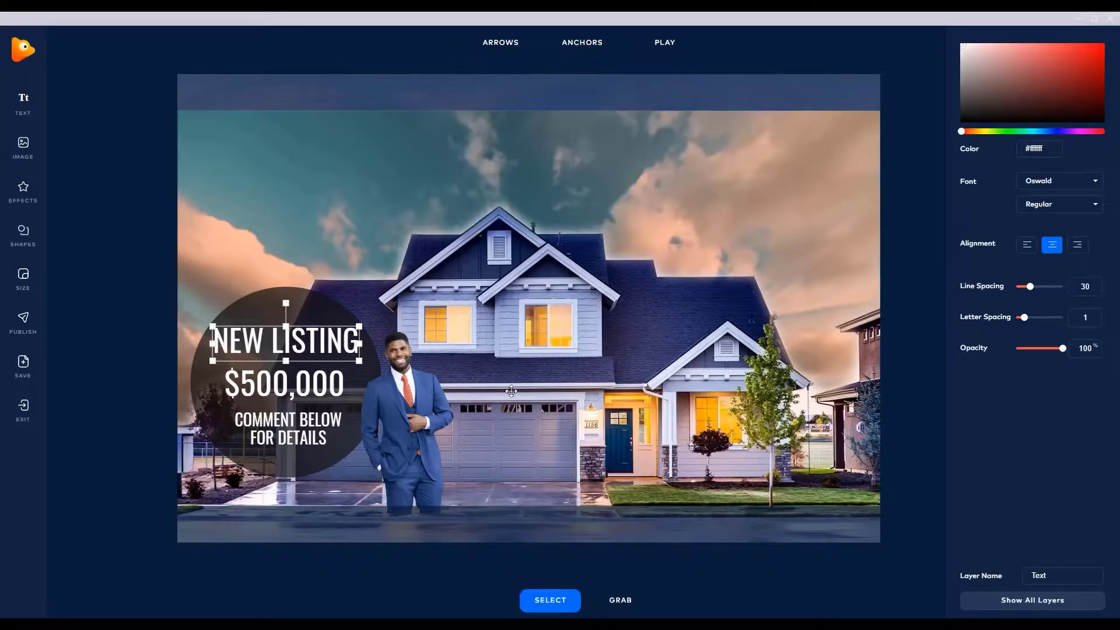
pyautogui.click(109, 323)
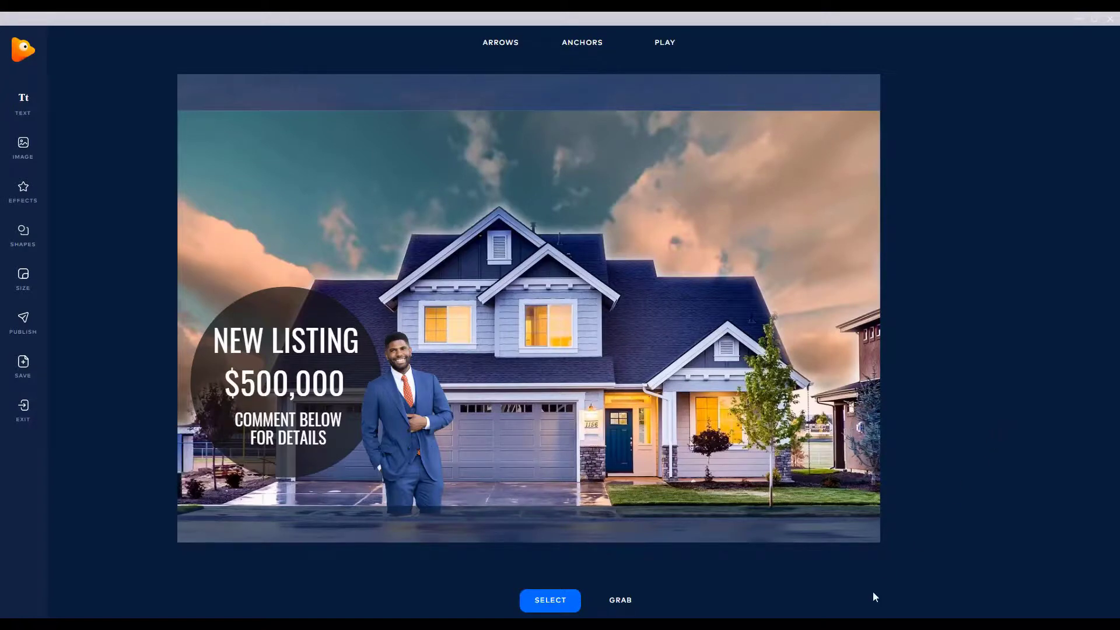
# Step: Play the animation to preview the moving sky with the finished text
pyautogui.click(664, 43)
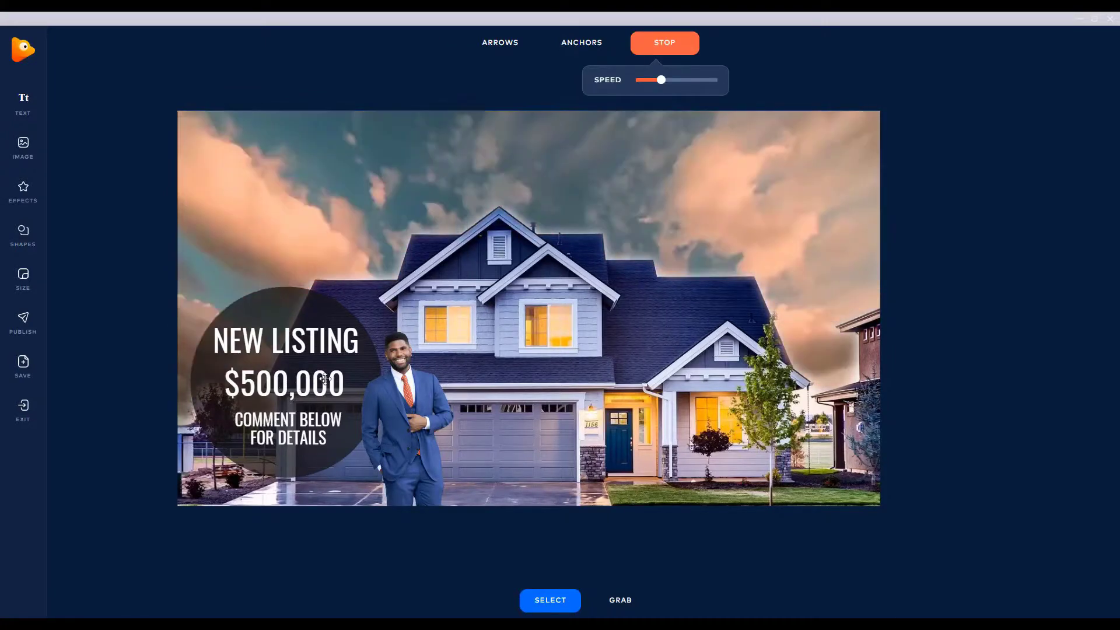
# Step: Start drawing a mask on the sky-4 layer
pyautogui.click(863, 268)
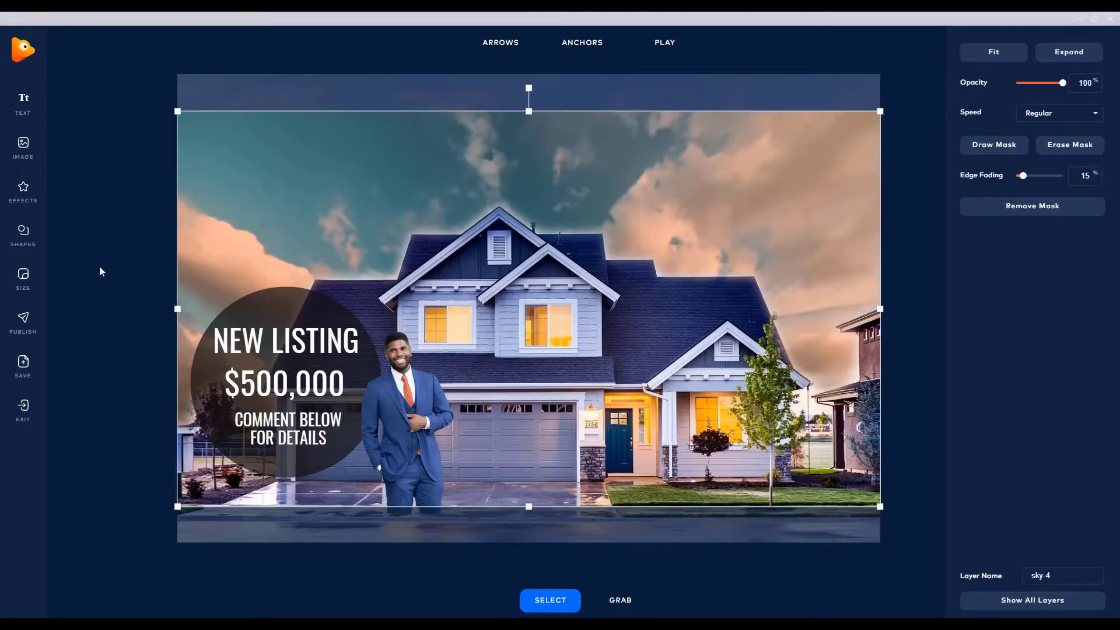
pyautogui.click(994, 144)
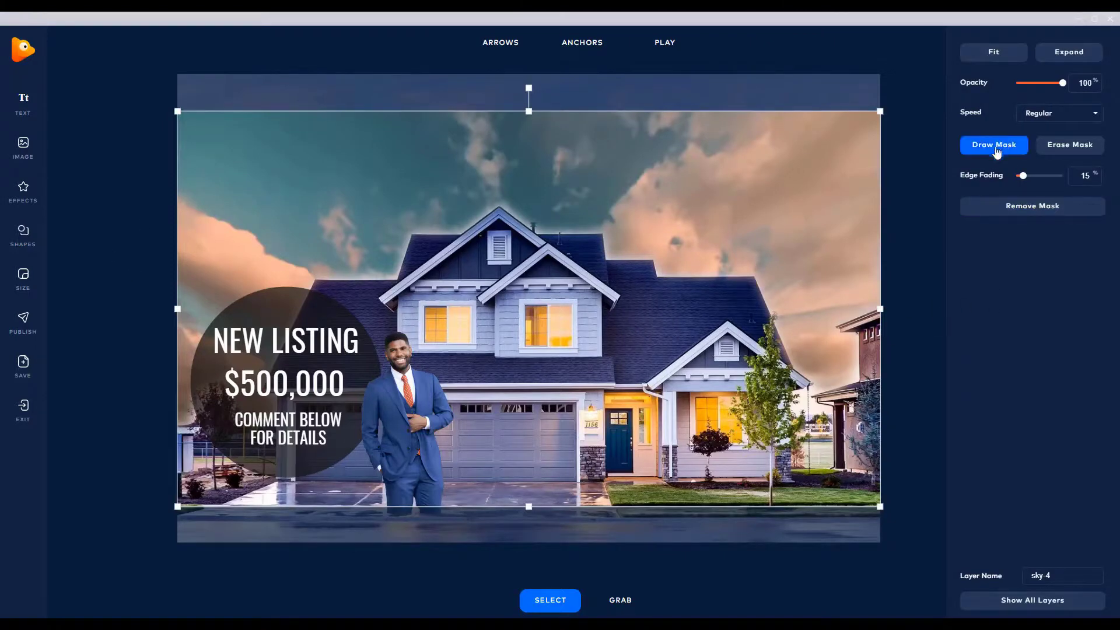